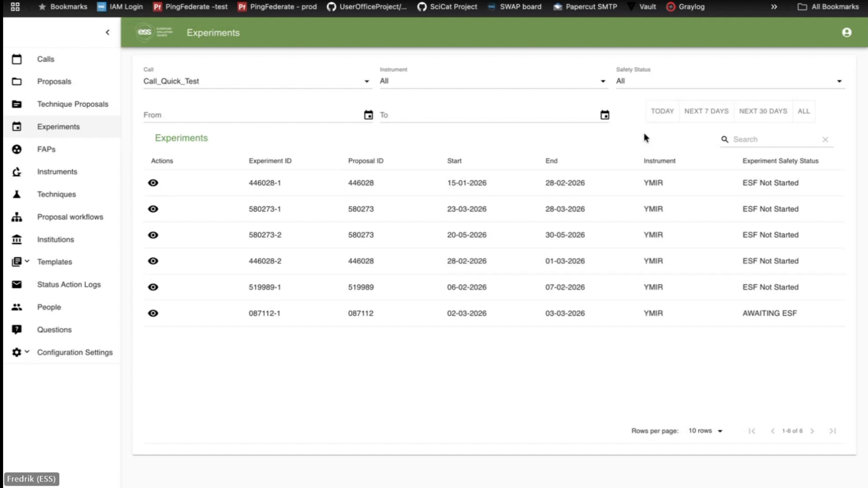
Step: Open the UserOfficeProject organisation page on GitHub in a new browser tab and examine its overview and repositories
key("super+t")
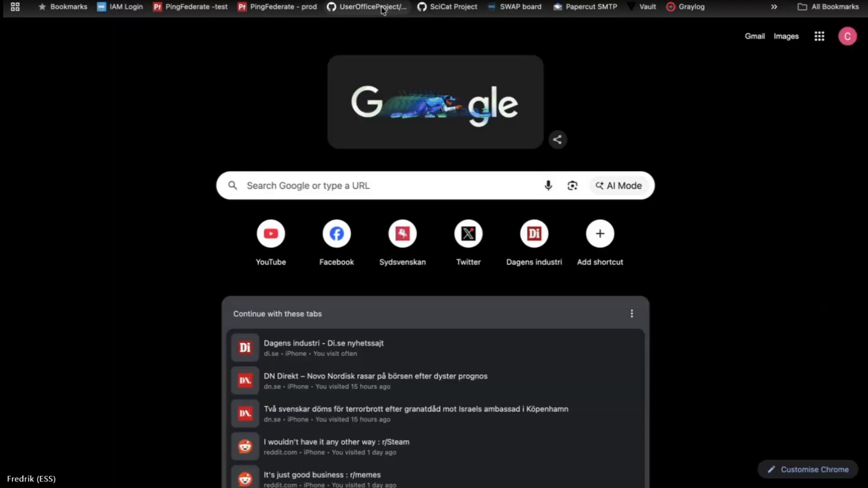
left_click(383, 9)
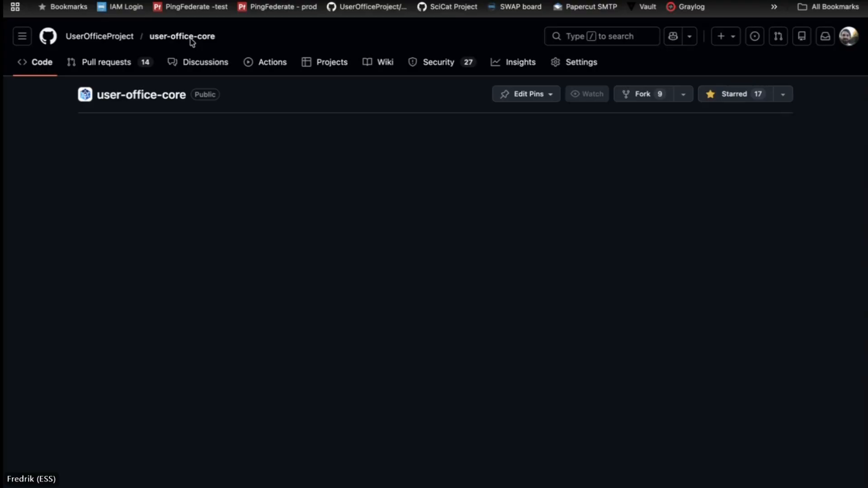
left_click(111, 35)
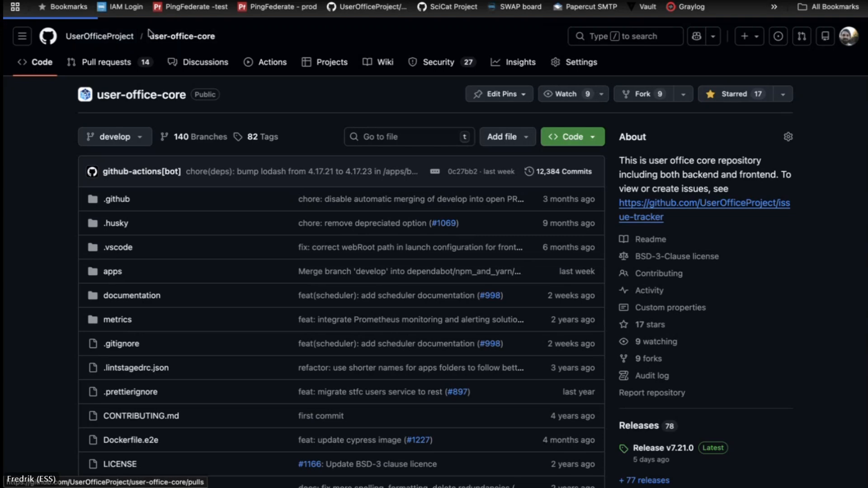
scroll(258, 187, "down", 14)
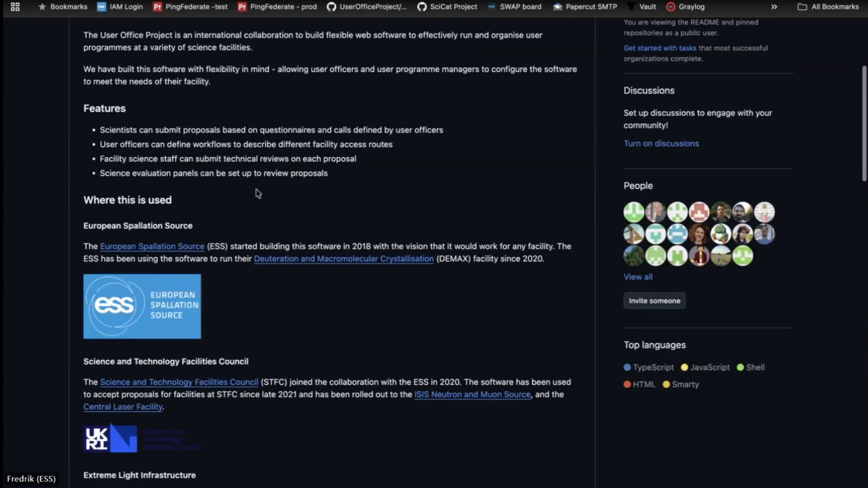
scroll(255, 194, "down", 4)
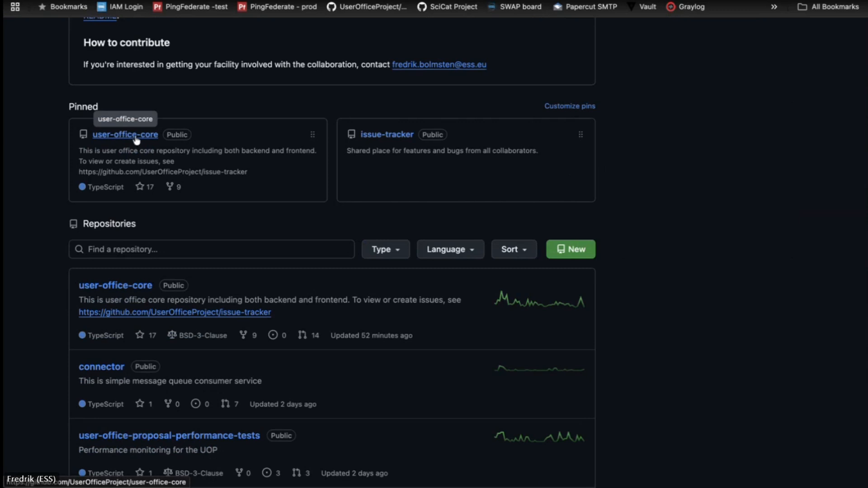
scroll(204, 208, "down", 3)
scroll(204, 208, "down", 4)
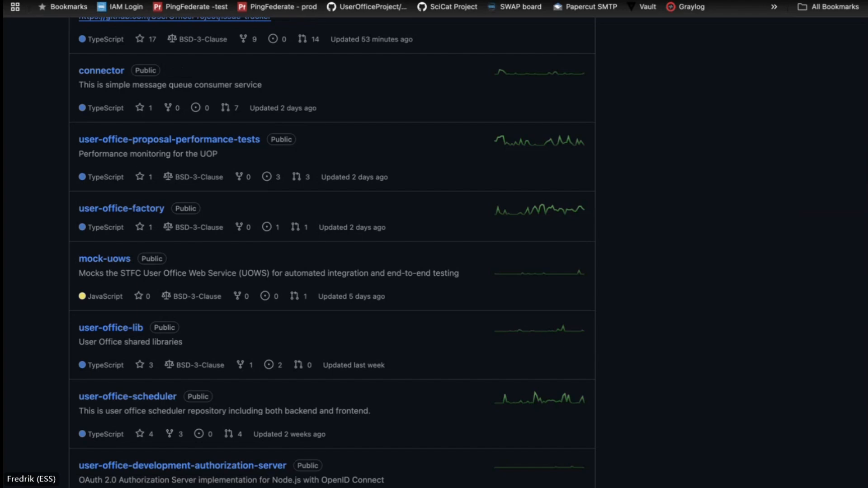
Step: Switch back to the User Office application and filter the current calls by Open/Upcoming status
key("ctrl+Tab")
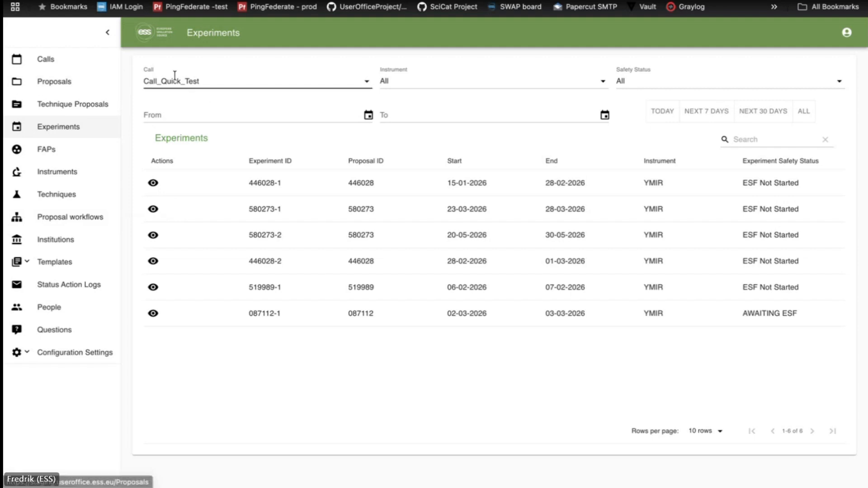
left_click(71, 65)
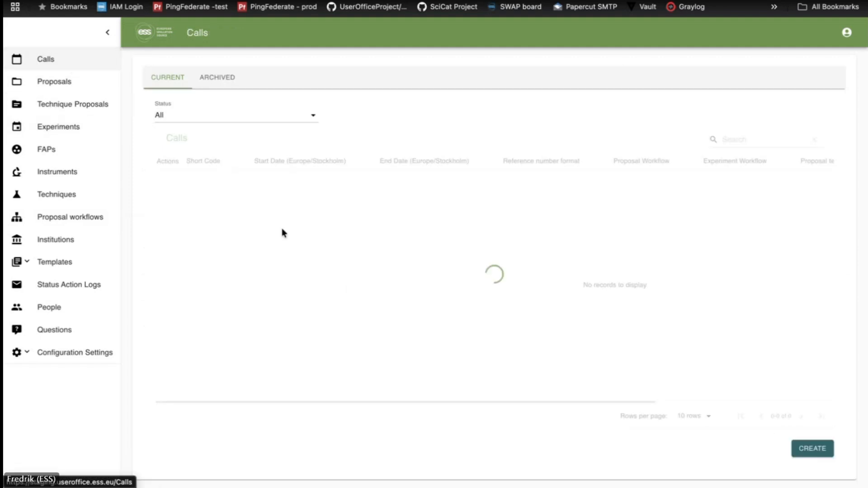
left_click(223, 119)
left_click(223, 153)
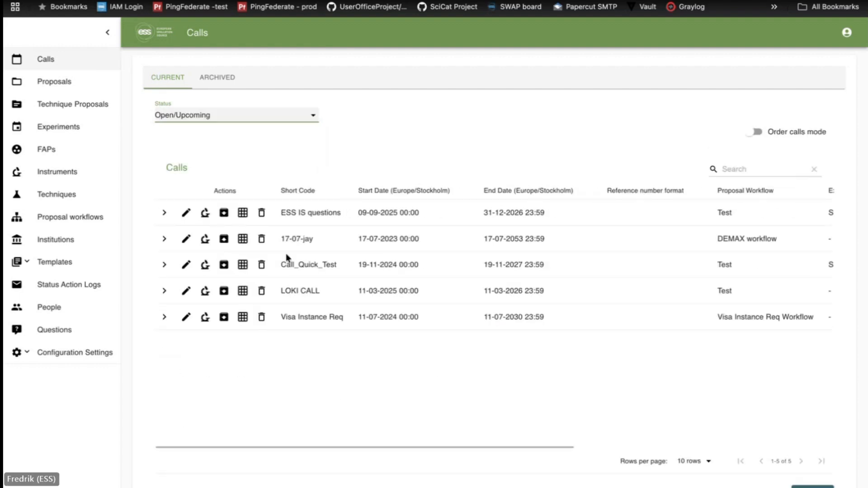
Step: Open the Call_Quick_Test call's settings, review its templates and assigned workflows, and close them without changes
left_click_drag(285, 264, 340, 266)
left_click(186, 266)
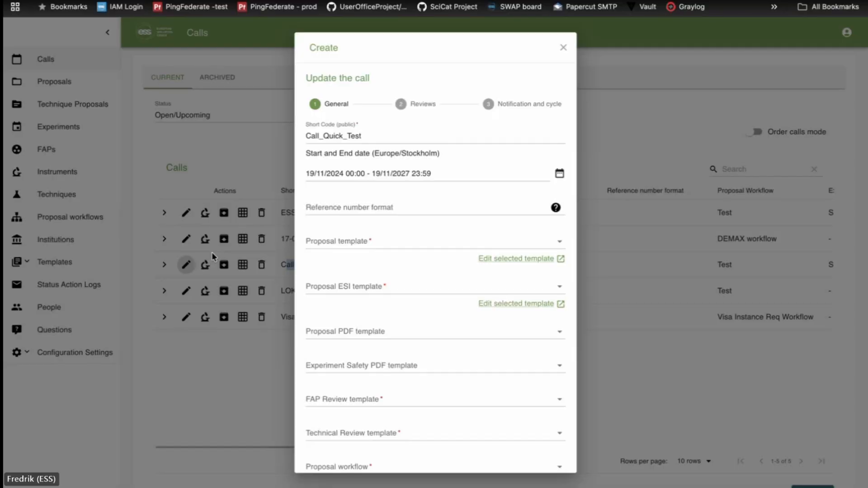
scroll(367, 226, "down", 4)
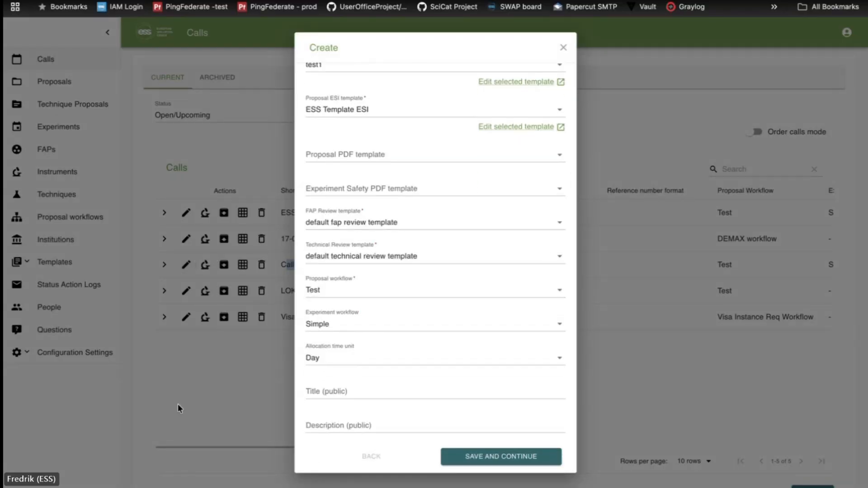
left_click(564, 47)
Step: Open the Test proposal workflow in its editor and examine the status flow from DRAFT to ALLOCATED up close
left_click(86, 221)
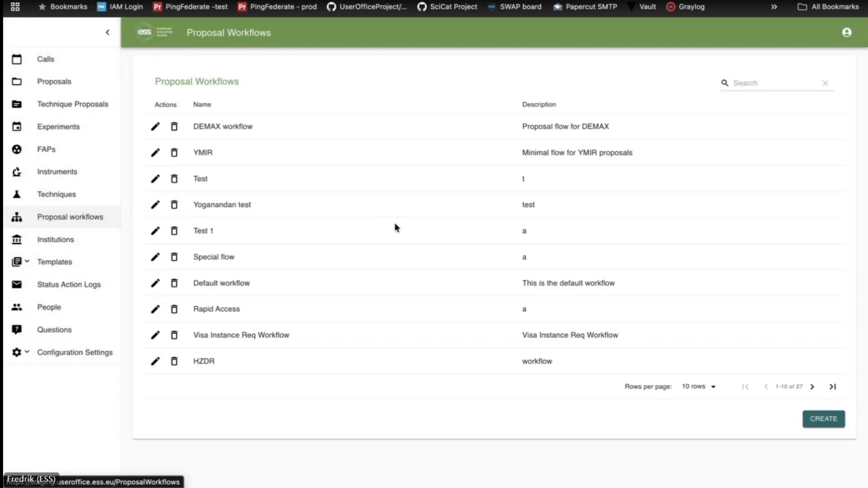
left_click(157, 180)
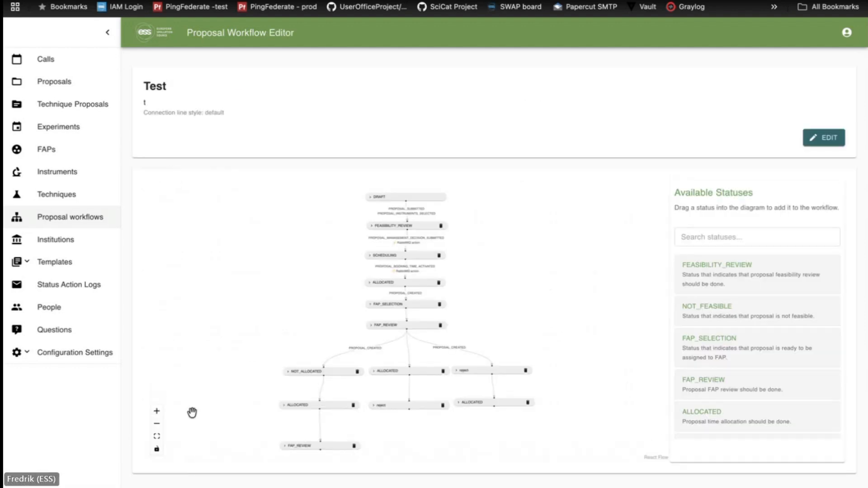
left_click(156, 411)
left_click(155, 414)
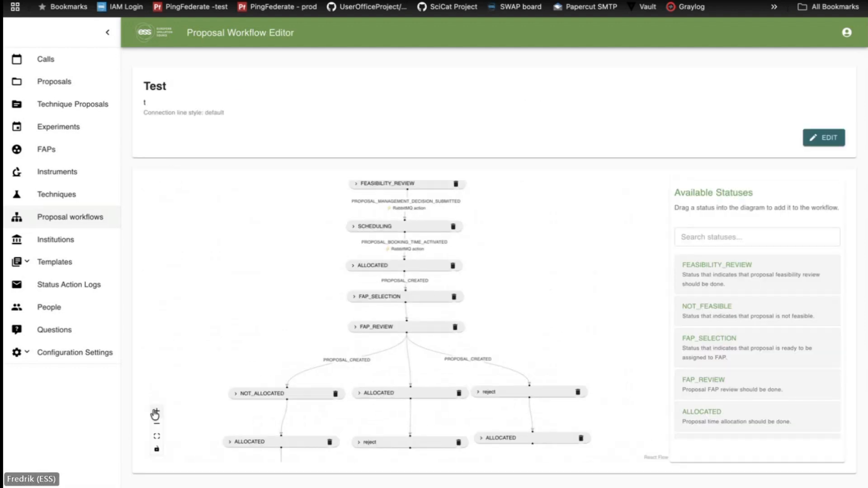
left_click(156, 414)
left_click_drag(543, 229, 535, 312)
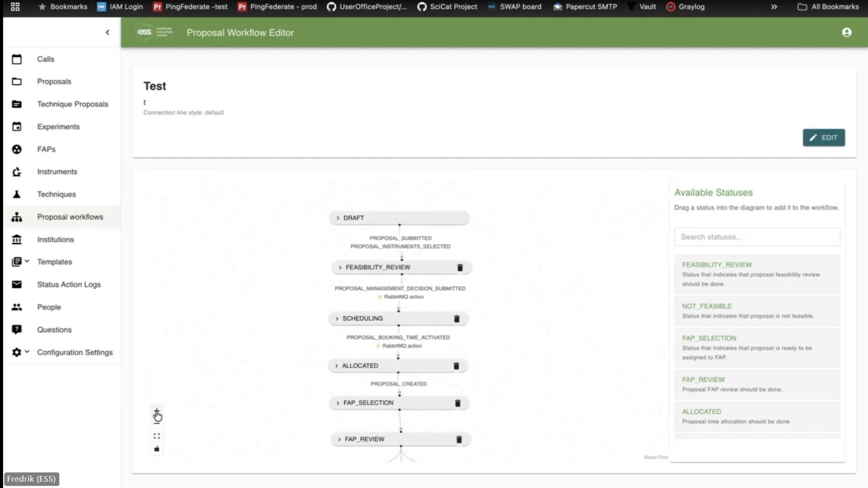
left_click(157, 411)
left_click(156, 411)
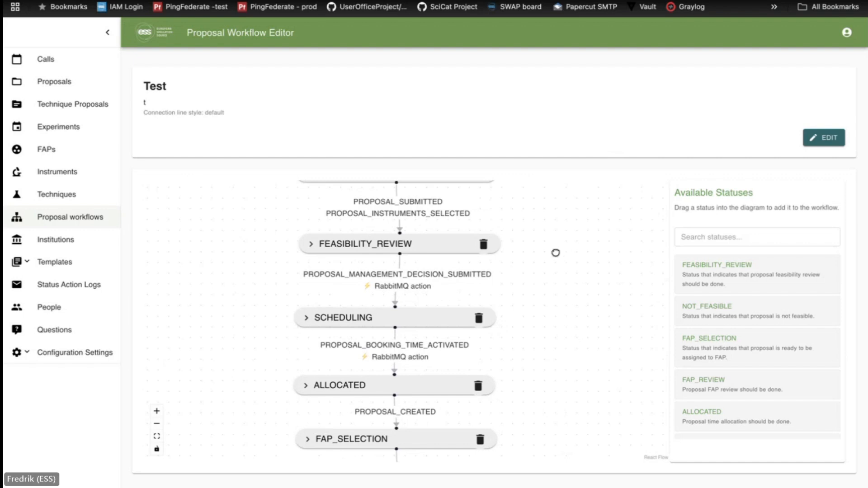
left_click_drag(554, 252, 552, 299)
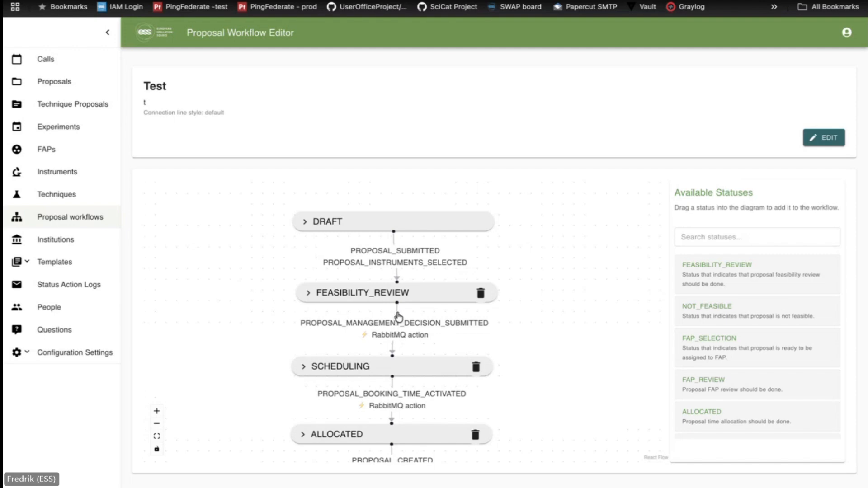
Step: Inspect the status actions on the connection from FEASIBILITY_REVIEW to SCHEDULING, including the RabbitMQ exchange, and return to the diagram
left_click(398, 315)
left_click(292, 83)
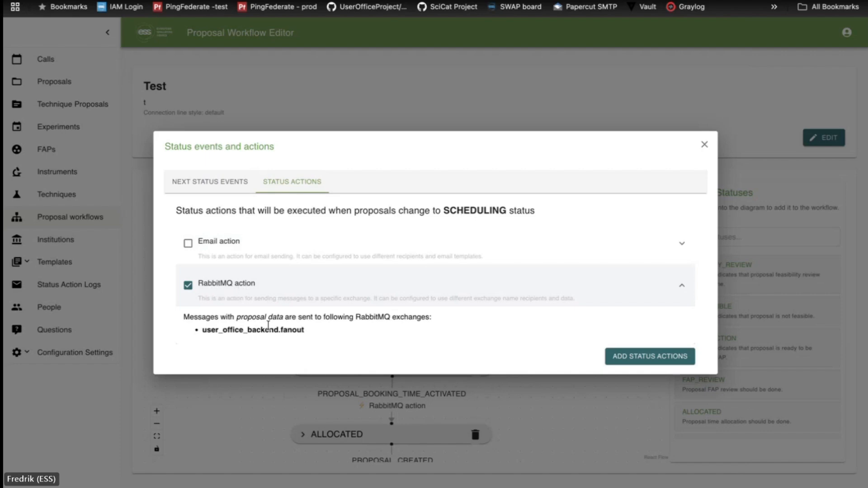
left_click(705, 145)
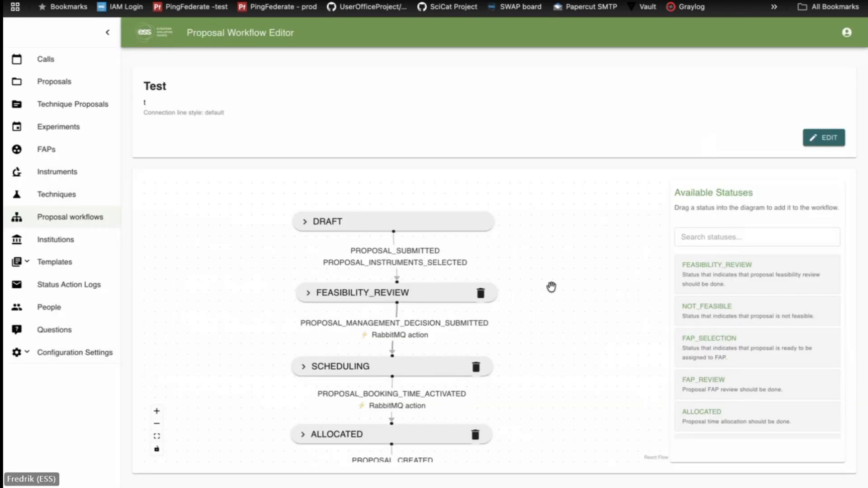
left_click_drag(554, 332, 558, 277)
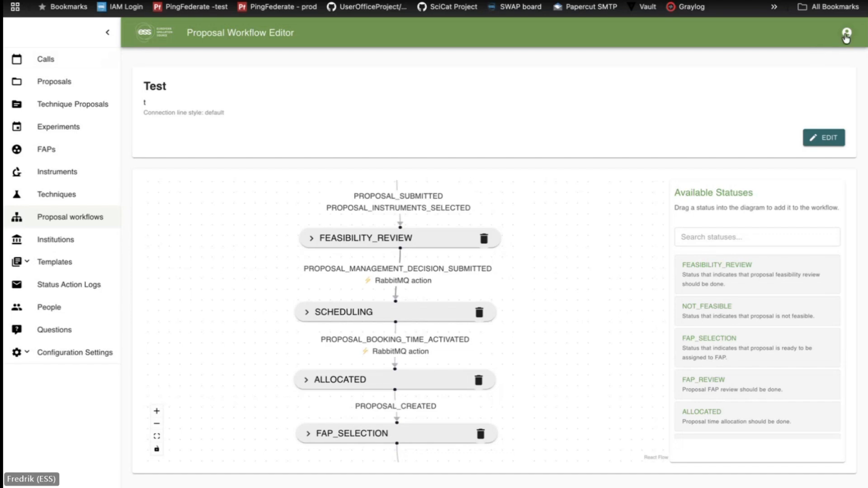
Step: Switch the account's active role to User
left_click(846, 35)
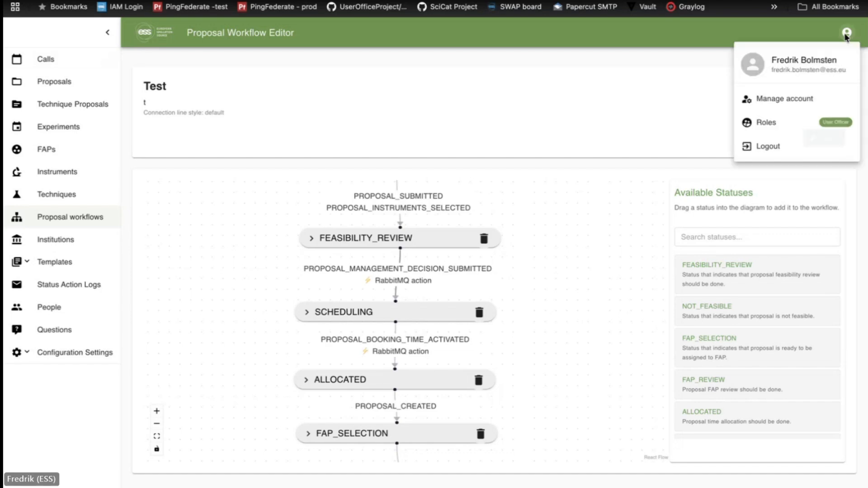
left_click(770, 122)
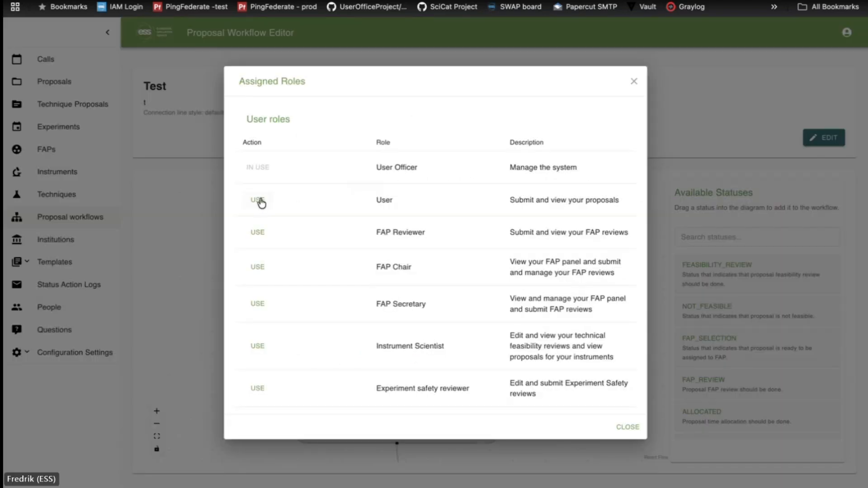
left_click(257, 200)
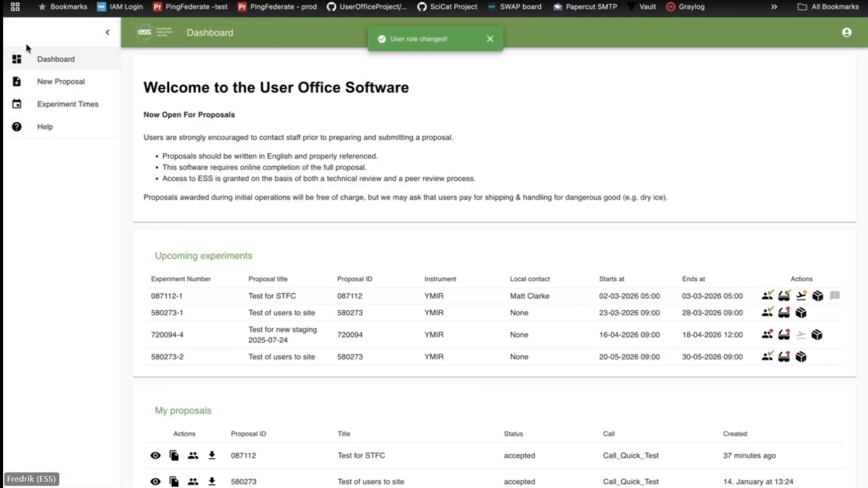
Step: Create a proposal in Call_Quick_Test titled "Test of Scheduling" with the abstract "a", and save it to continue
left_click(69, 85)
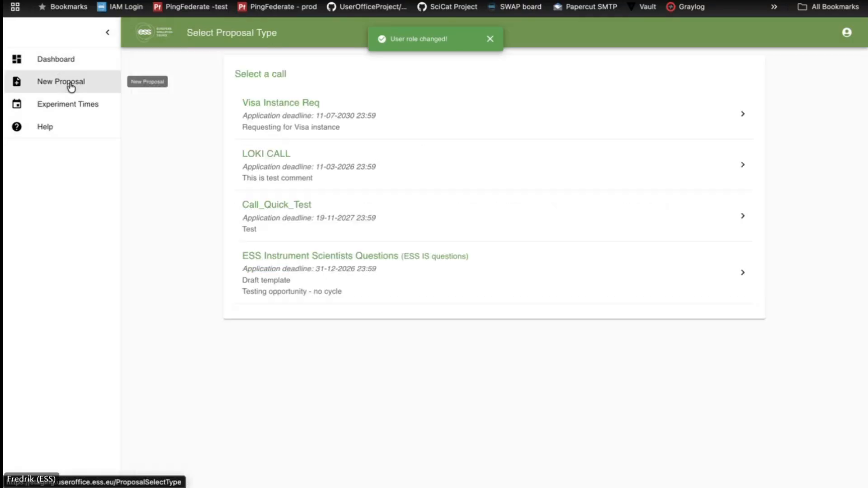
left_click(347, 197)
left_click(262, 97)
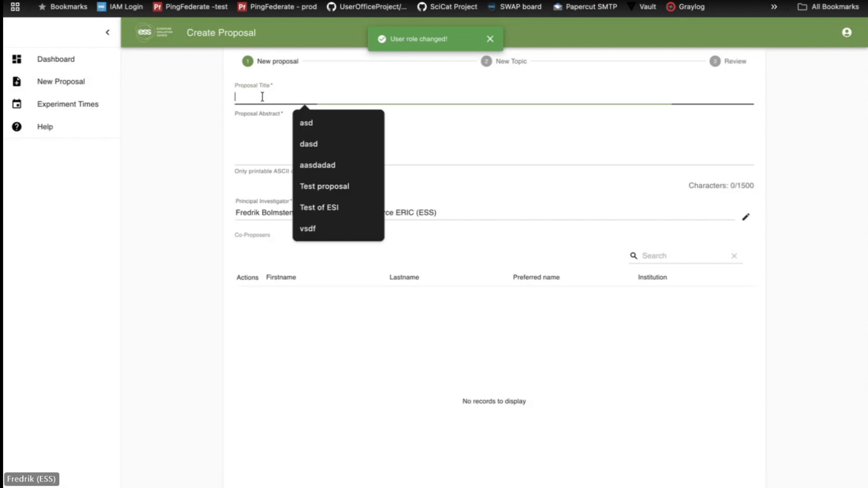
type("Test of ")
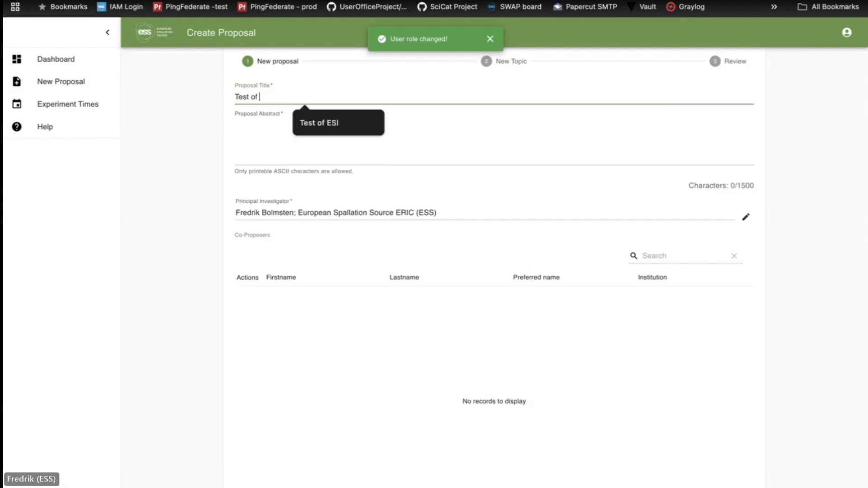
type("Schedu")
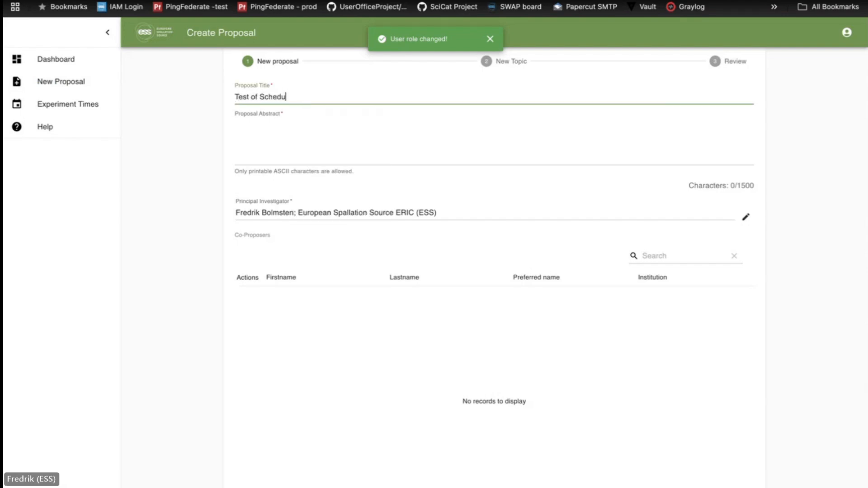
type("ling")
left_click(329, 121)
type("T")
scroll(515, 340, "down", 2)
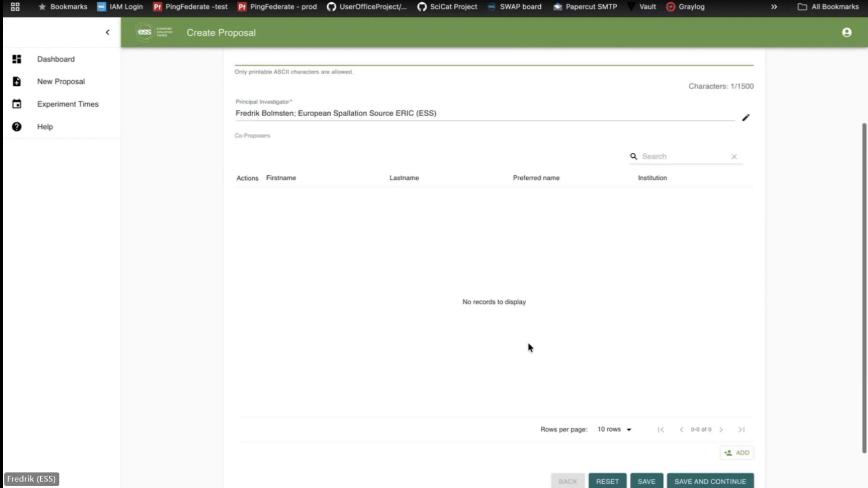
scroll(530, 348, "down", 1)
left_click(726, 445)
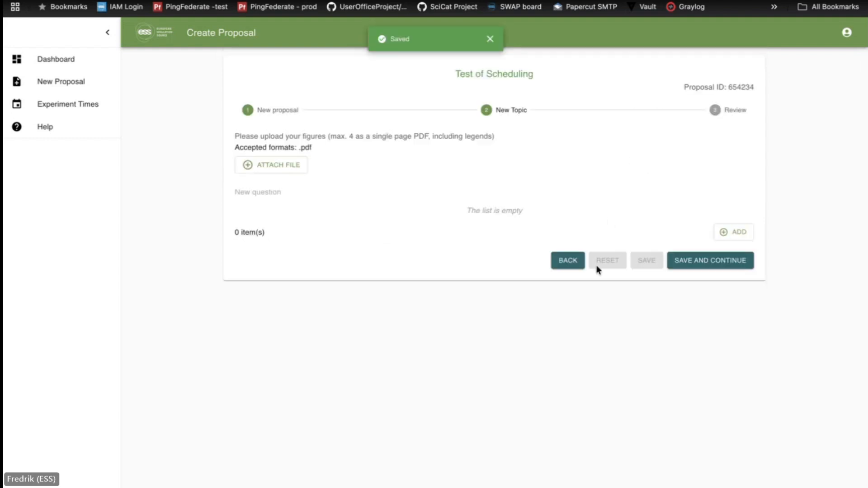
Step: Leave the New Topic questions empty, submit the proposal with confirmation, and copy its proposal ID
left_click(683, 262)
left_click(659, 352)
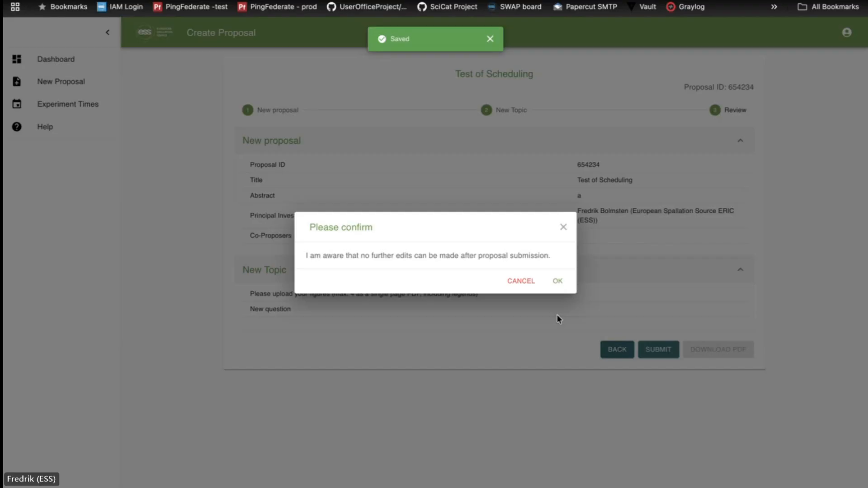
left_click(554, 283)
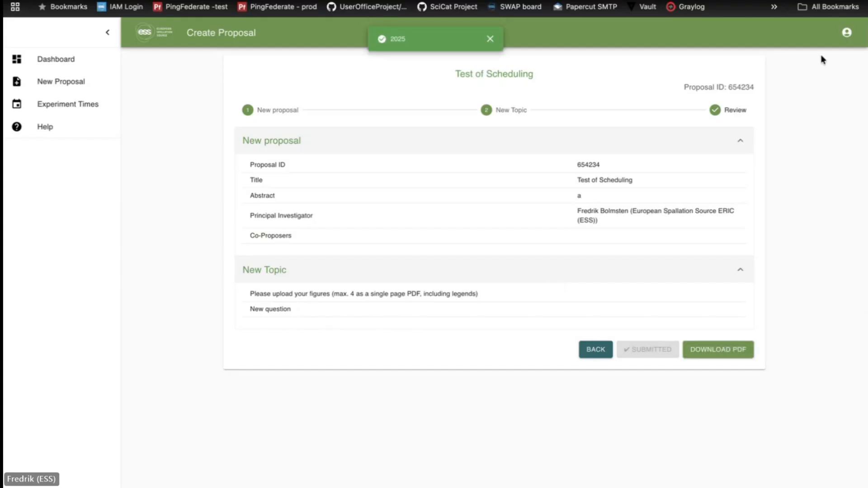
left_click(739, 93)
Step: Switch the account's active role back to User Officer
left_click(847, 32)
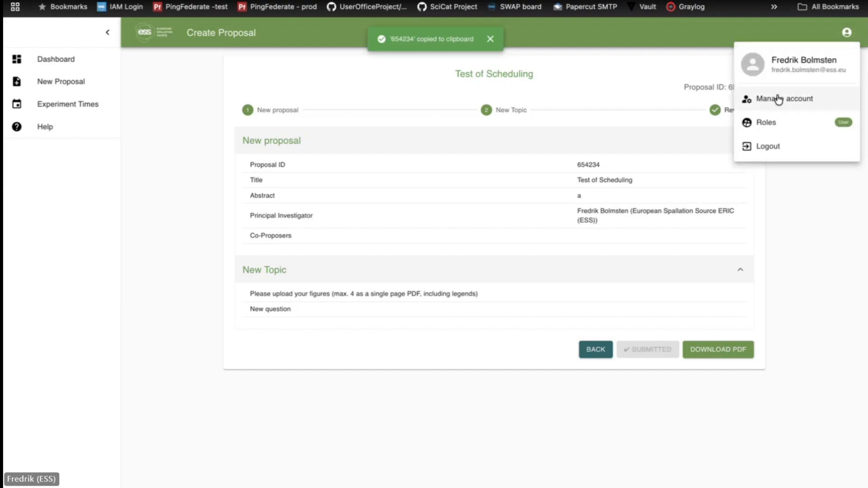
left_click(767, 120)
left_click(260, 169)
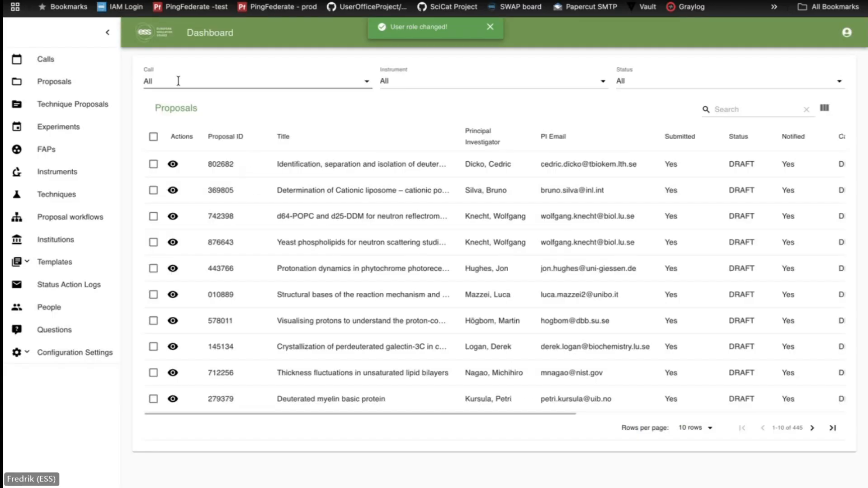
Step: Filter the proposals by the Call_Quick_Test call and search for proposal ID 654234
left_click(179, 81)
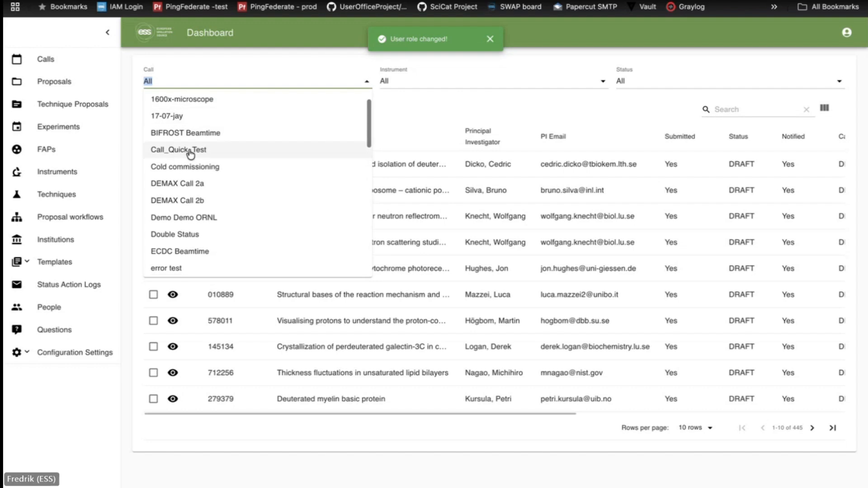
left_click(192, 154)
left_click(724, 133)
type("654234")
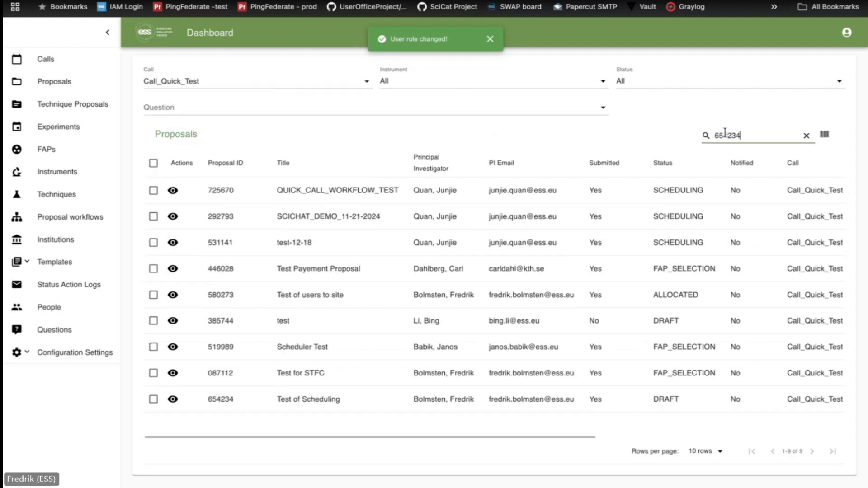
Step: Select the Test of Scheduling proposal and assign it to the YMIR instrument
left_click(154, 191)
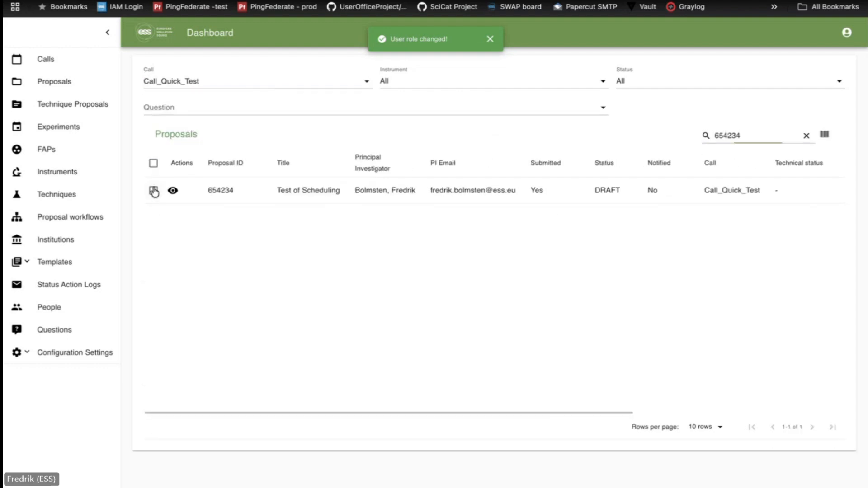
scroll(715, 187, "right", 5)
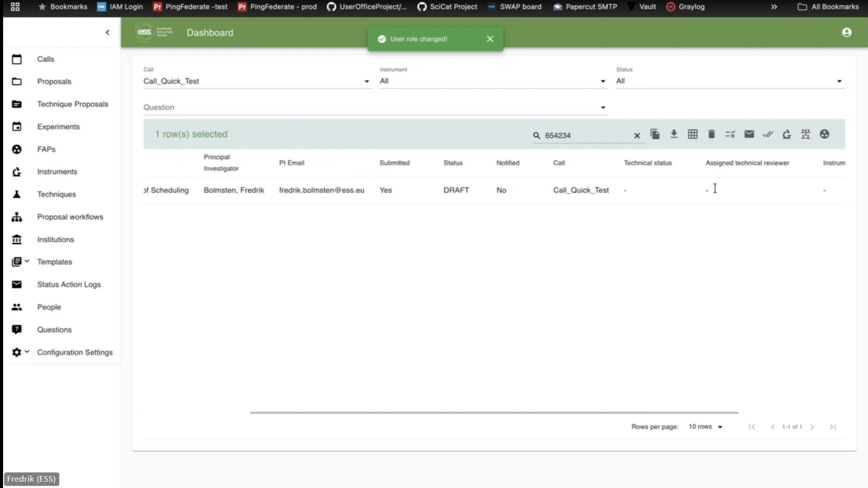
left_click(787, 135)
left_click(420, 230)
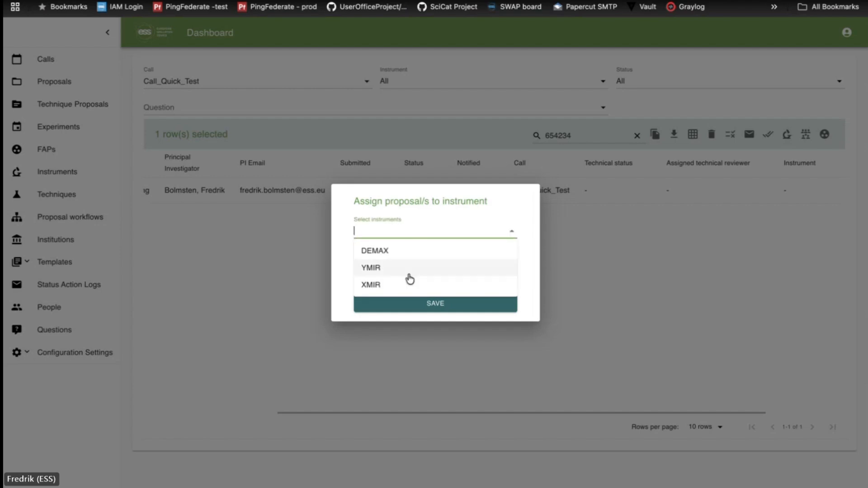
left_click(407, 283)
left_click(416, 293)
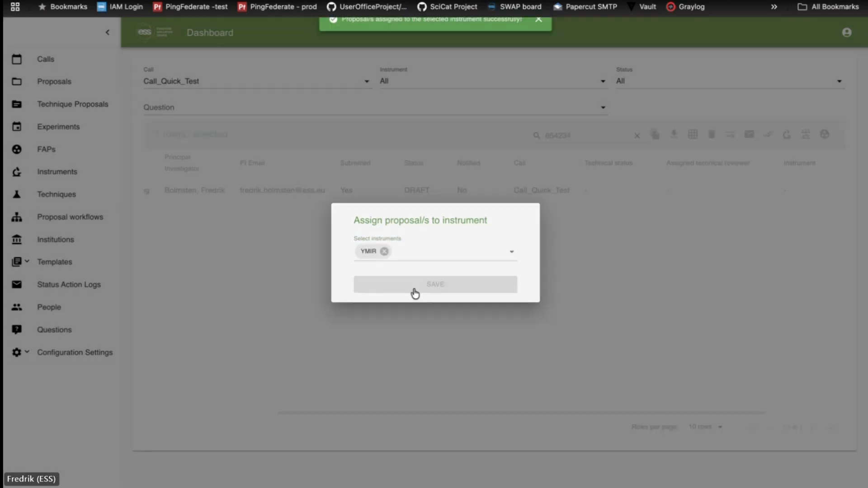
Step: In the proposal's administration details, set the status to Accepted with 3 days on YMIR, mark it submitted, save and close it
scroll(421, 189, "left", 4)
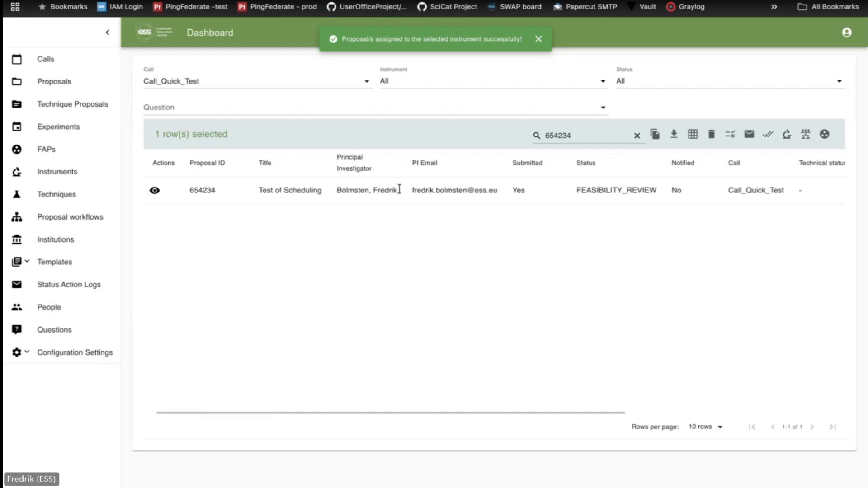
left_click(154, 190)
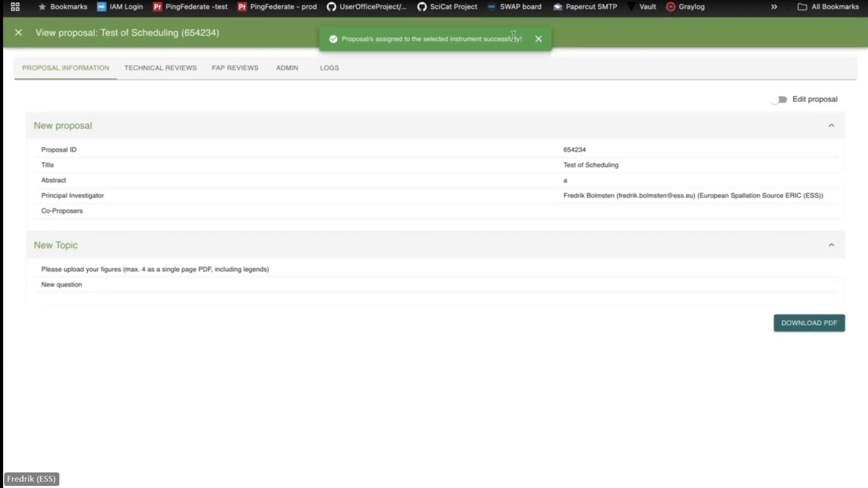
left_click(281, 72)
left_click(163, 131)
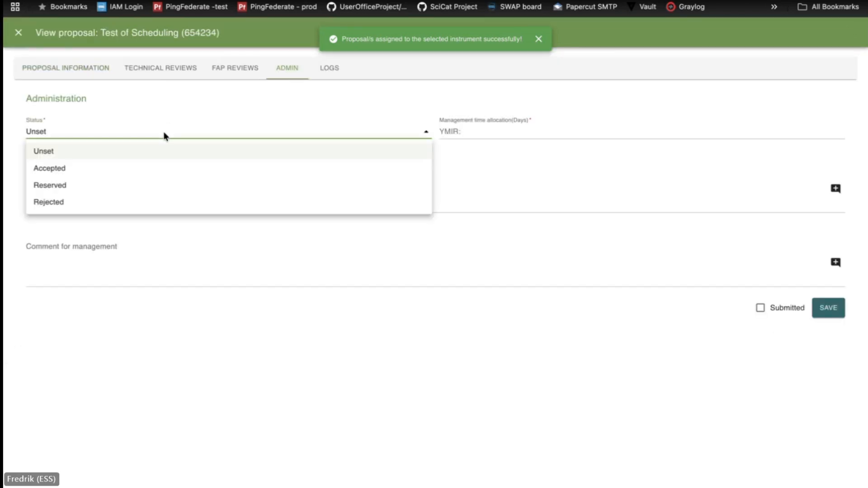
left_click(156, 169)
left_click(496, 131)
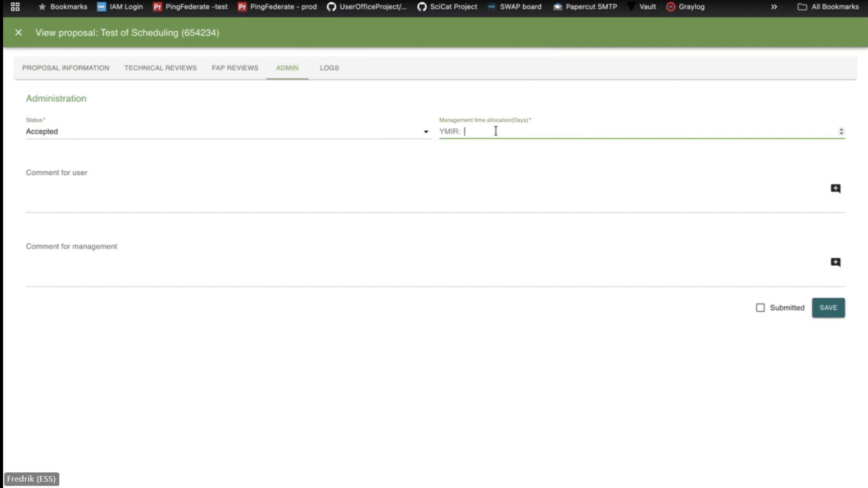
type("3")
left_click(769, 307)
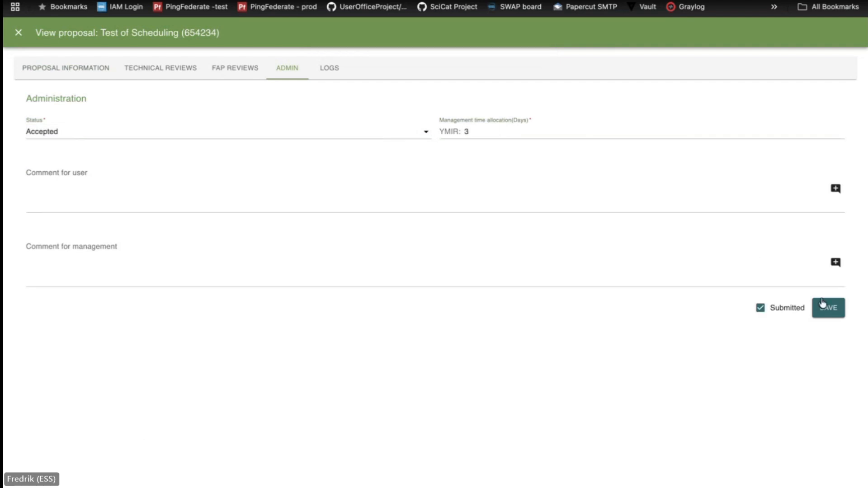
left_click(828, 308)
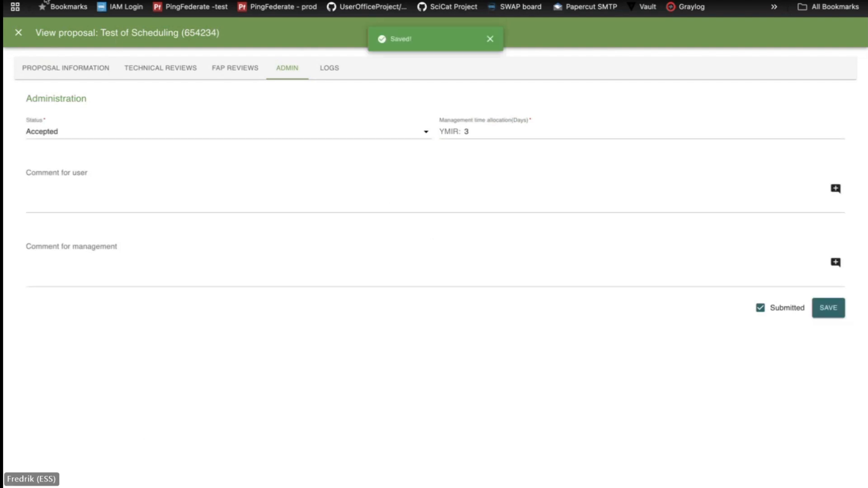
left_click(18, 35)
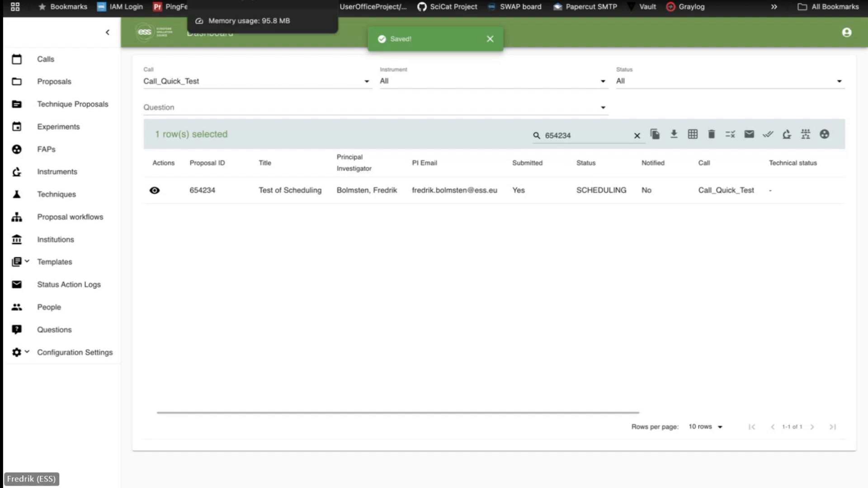
Step: Switch to the User Office Scheduler, reload it, and remove the YMIR instrument filter from the calendar
left_click(226, 0)
key("super+r")
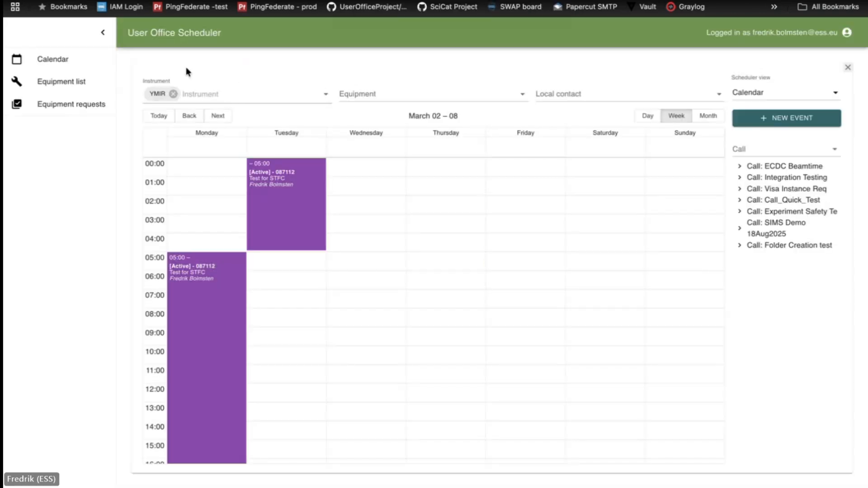
left_click(173, 93)
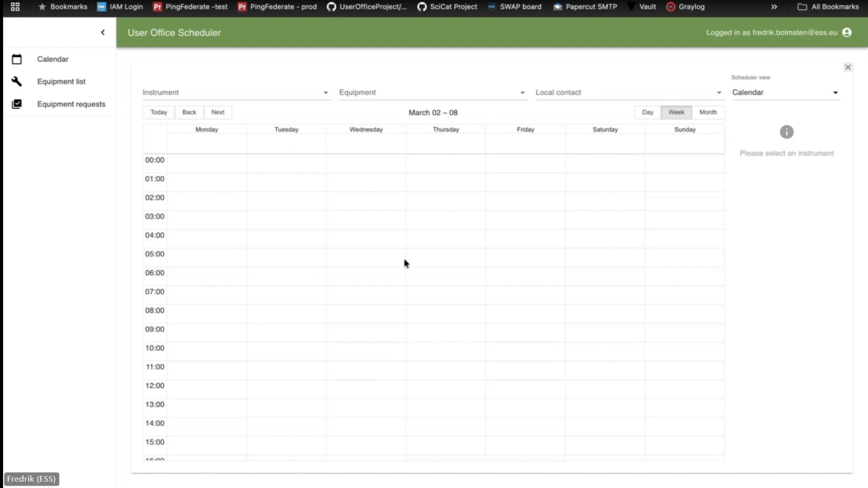
Step: Look through the equipment list and open the form for new equipment to view its fields
left_click(68, 84)
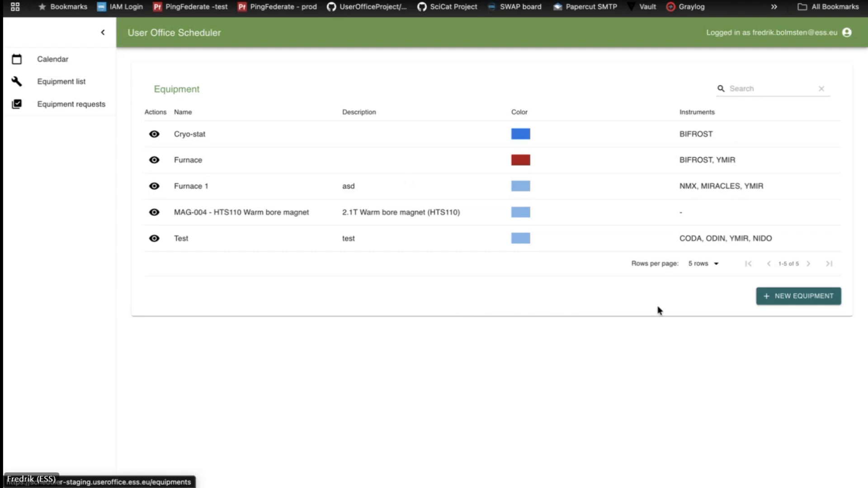
left_click(809, 300)
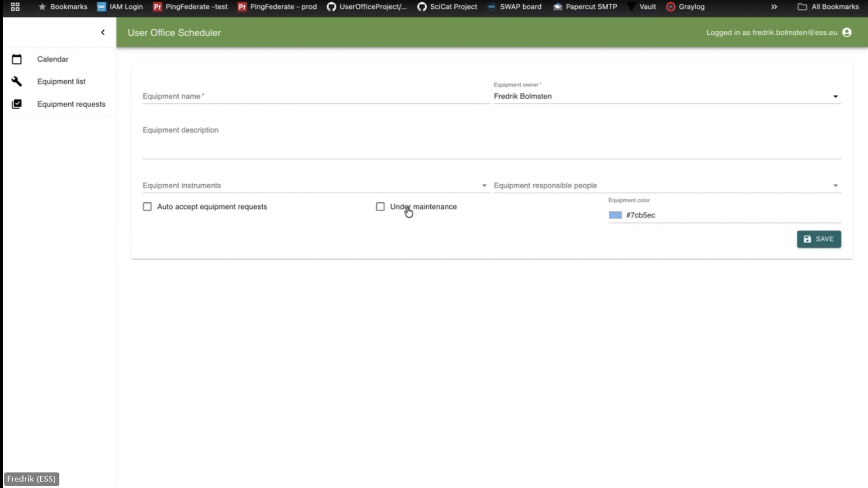
Step: Return to the scheduler calendar and filter it by the YMIR instrument
left_click(63, 59)
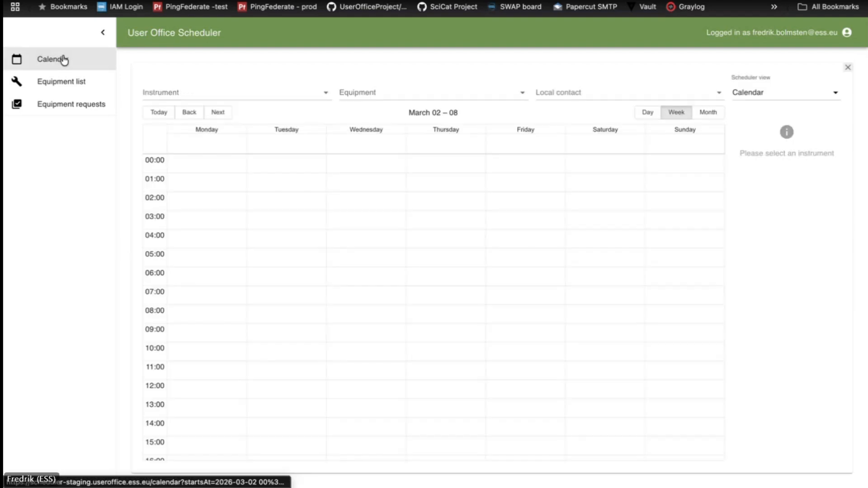
left_click(283, 94)
scroll(267, 167, "down", 2)
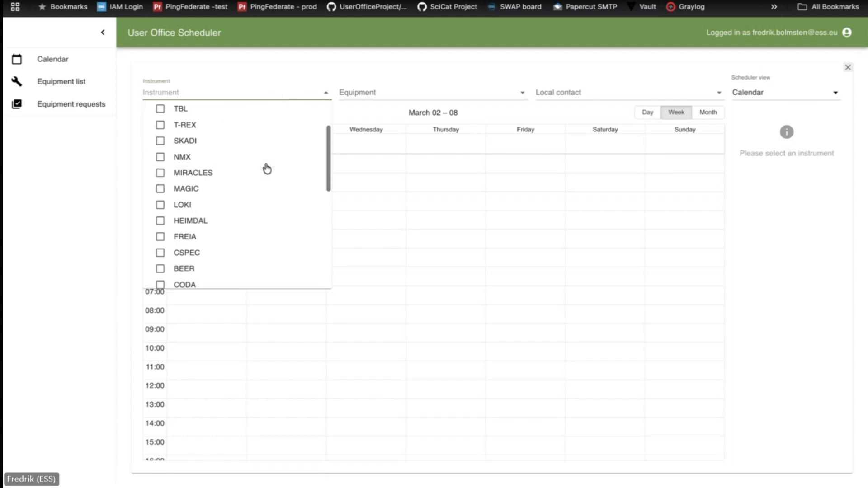
scroll(266, 167, "up", 2)
scroll(266, 167, "down", 2)
scroll(266, 167, "down", 6)
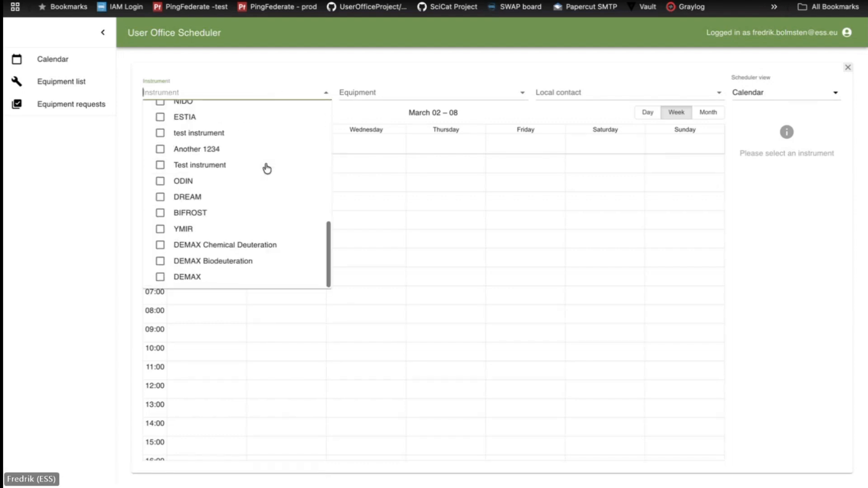
left_click(238, 232)
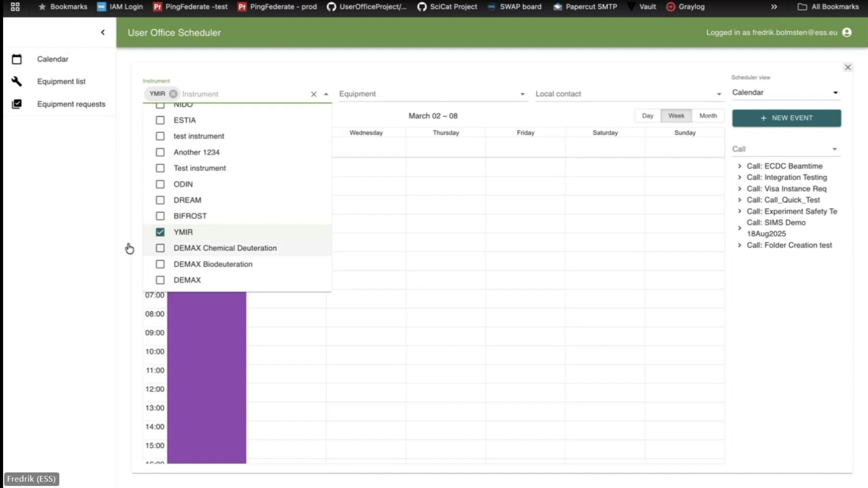
left_click(68, 251)
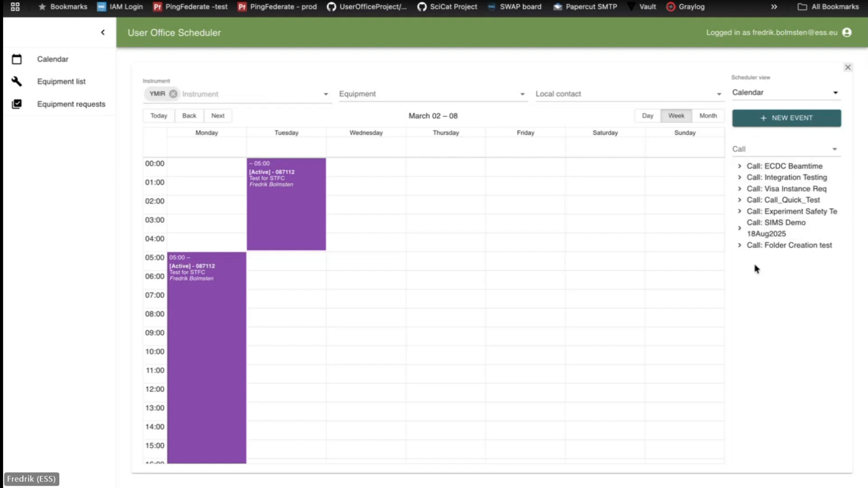
Step: Expand Call_Quick_Test in the list of calls to show its proposals
left_click(772, 149)
left_click(801, 428)
left_click(740, 201)
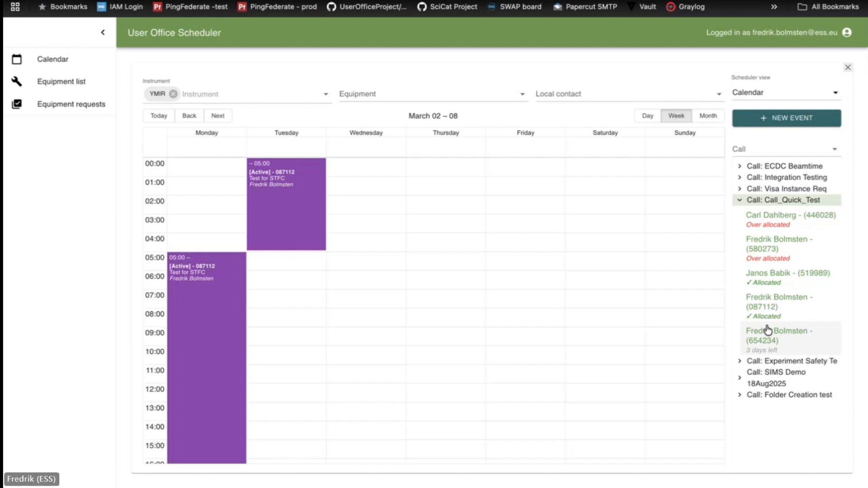
Step: Add the Furnace equipment's bookings to the calendar
left_click(473, 94)
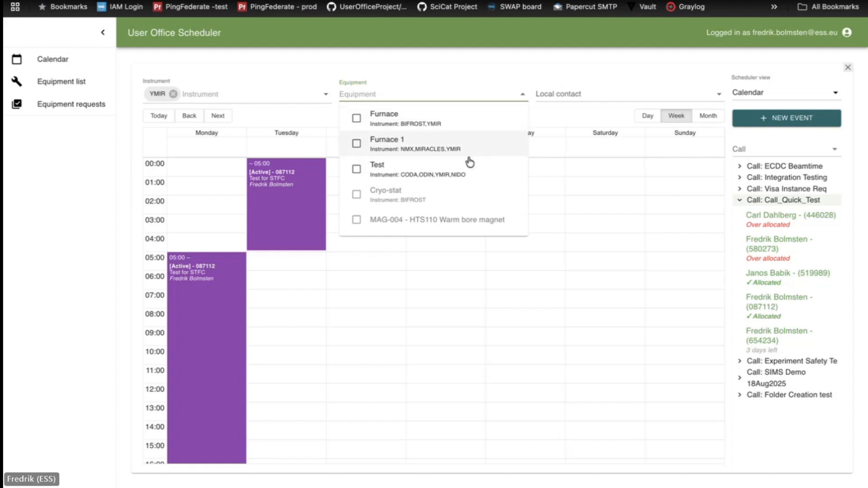
left_click(459, 125)
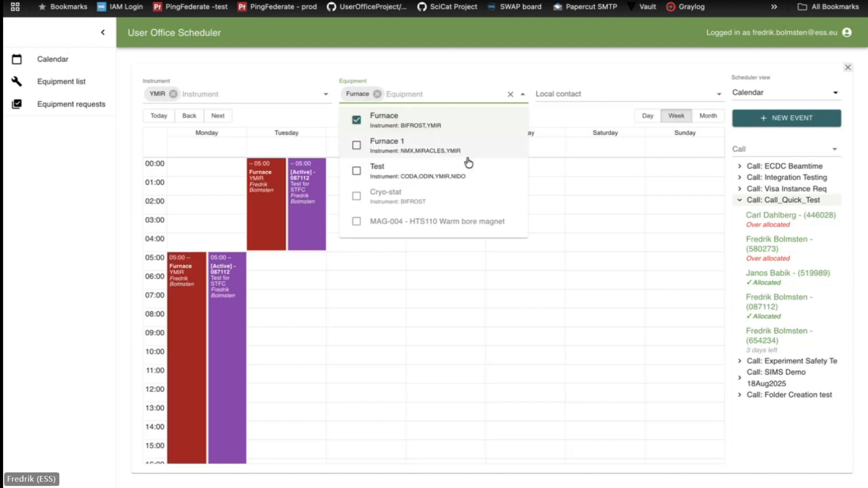
left_click(448, 66)
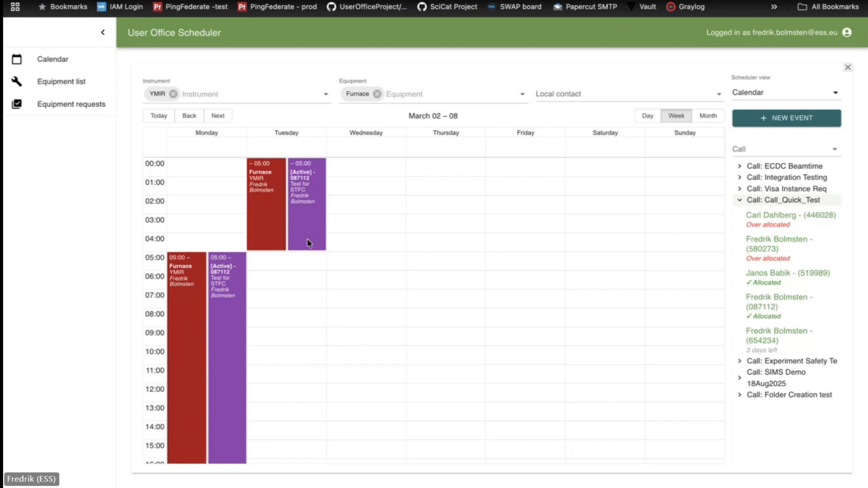
Step: Filter by the second and fourth listed local contacts, and remove the fourth one again
left_click(575, 95)
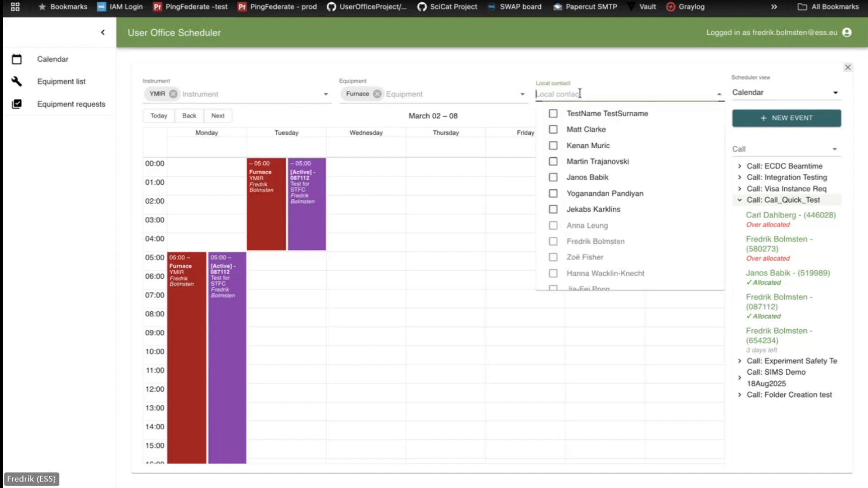
left_click(610, 131)
left_click(617, 163)
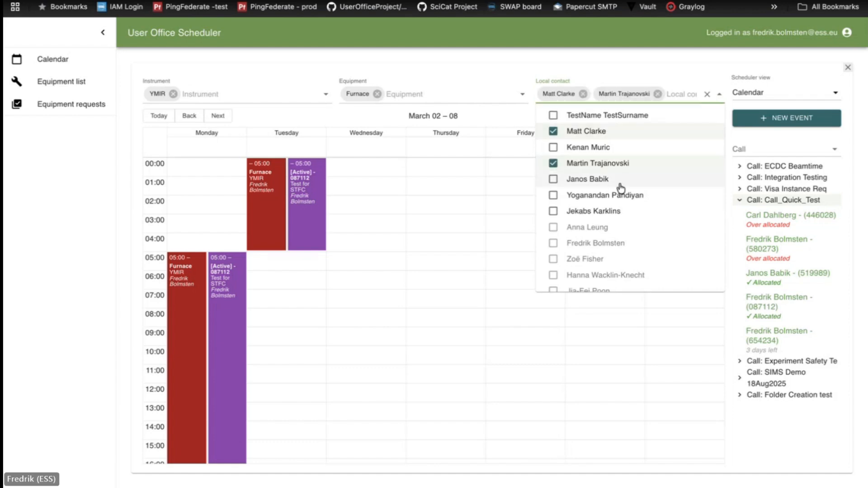
left_click(657, 94)
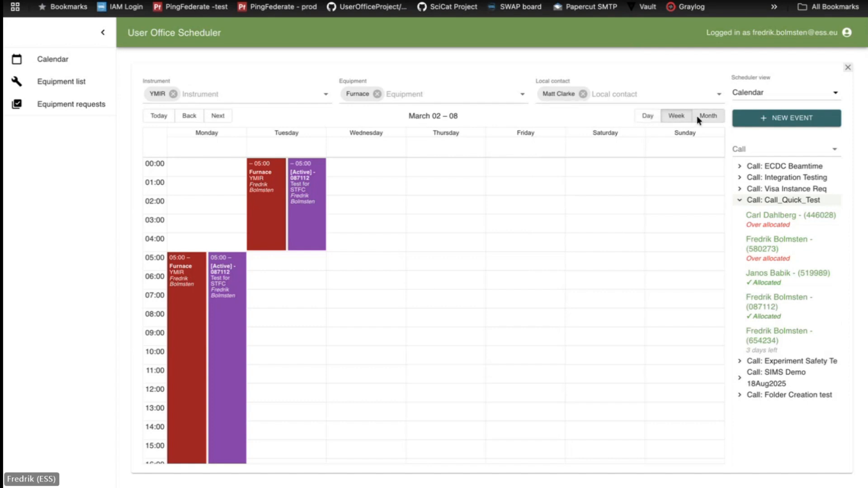
Step: Show the schedule as a Timeline covering the whole month
left_click(752, 92)
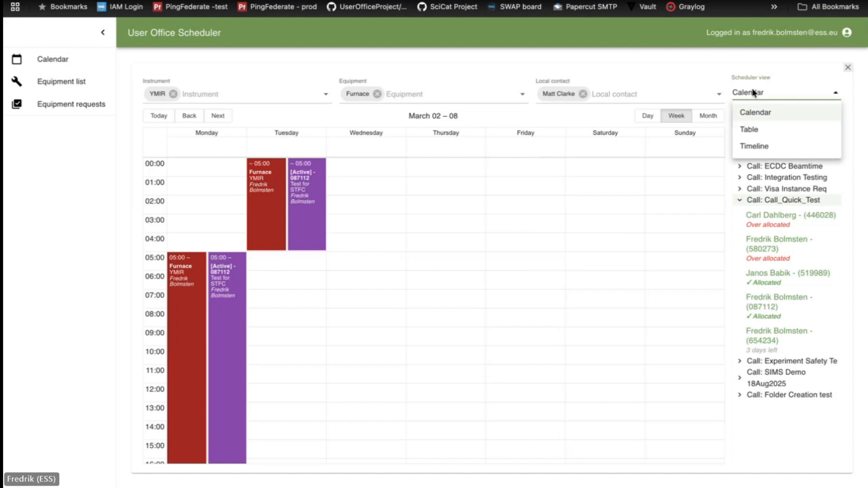
left_click(754, 146)
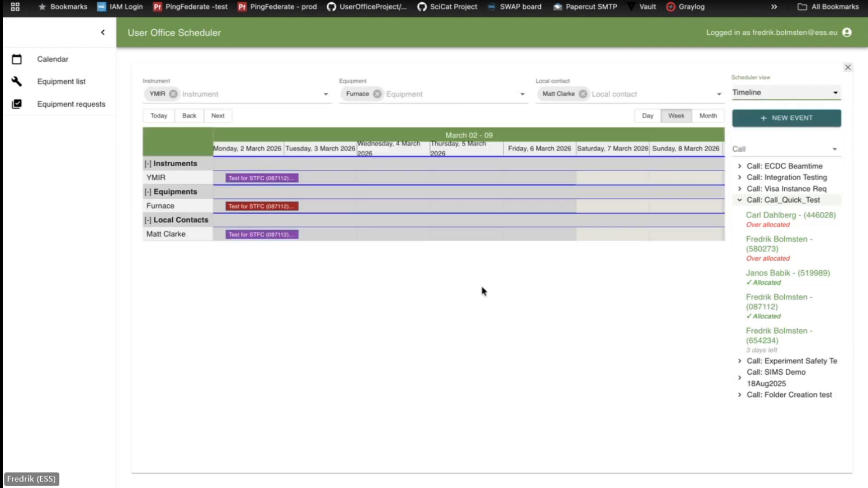
left_click(705, 117)
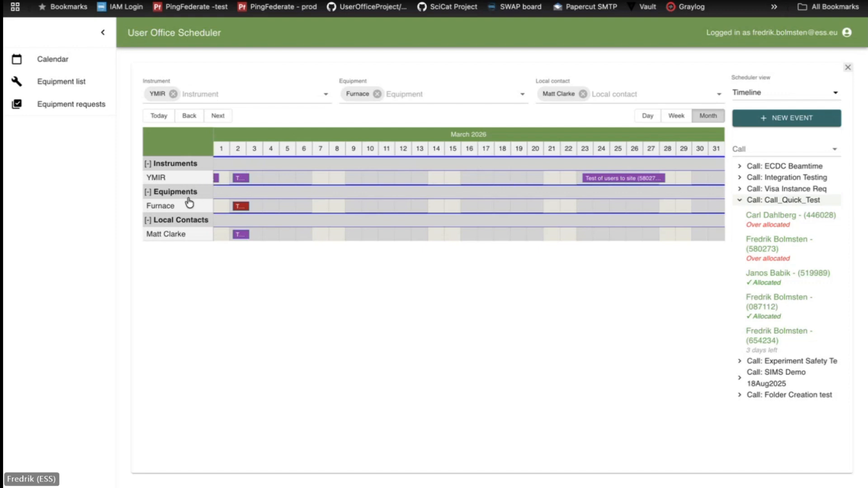
Step: Add Furnace 1 and Test to the equipment shown in the schedule
left_click(389, 94)
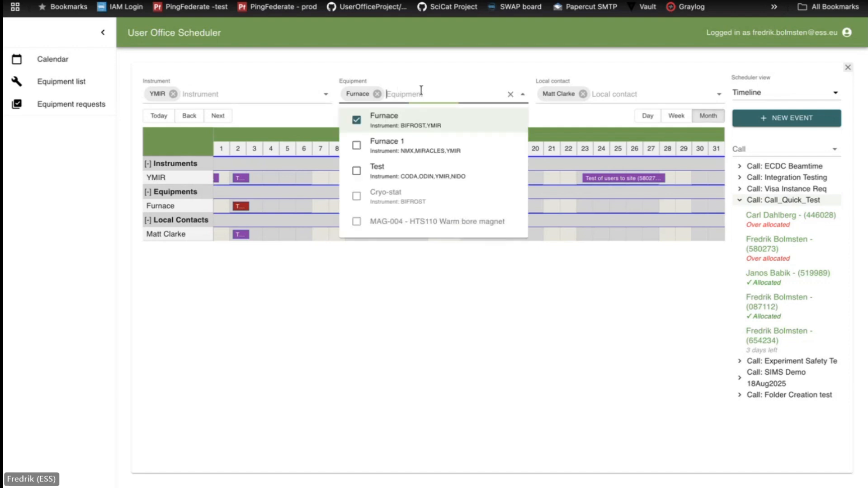
left_click(407, 145)
left_click(407, 170)
left_click(368, 357)
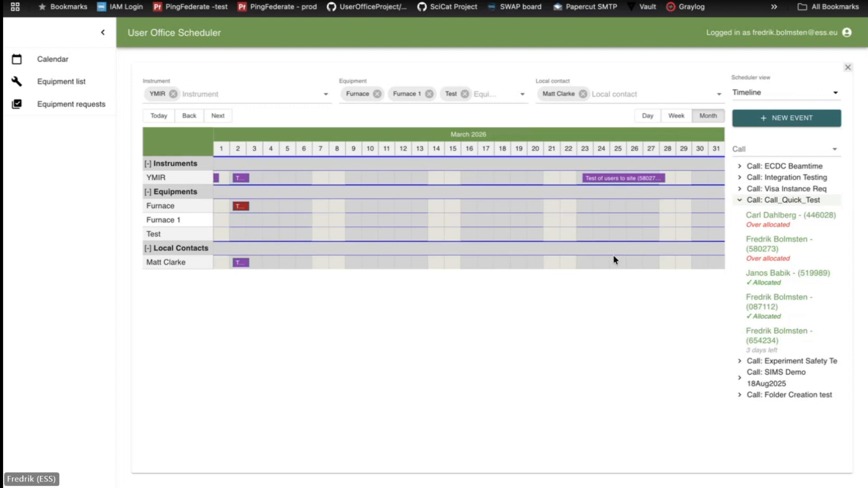
Step: Change the scheduler view back to Calendar and display it by week
left_click(765, 92)
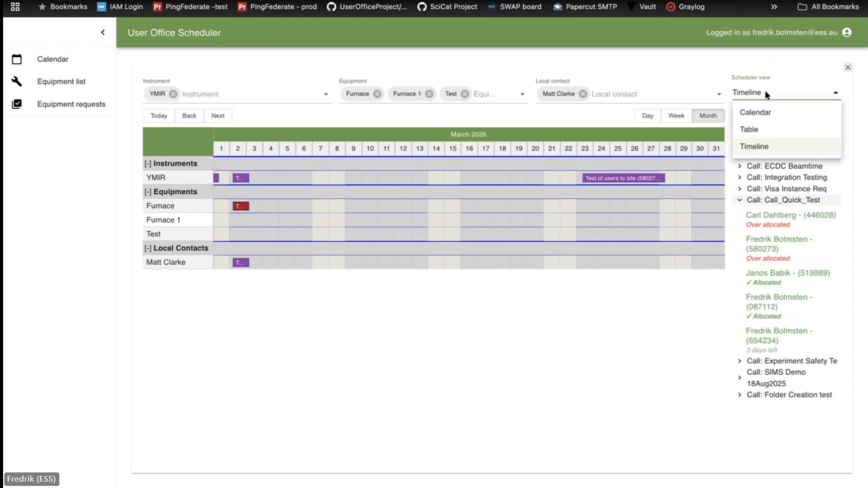
left_click(765, 116)
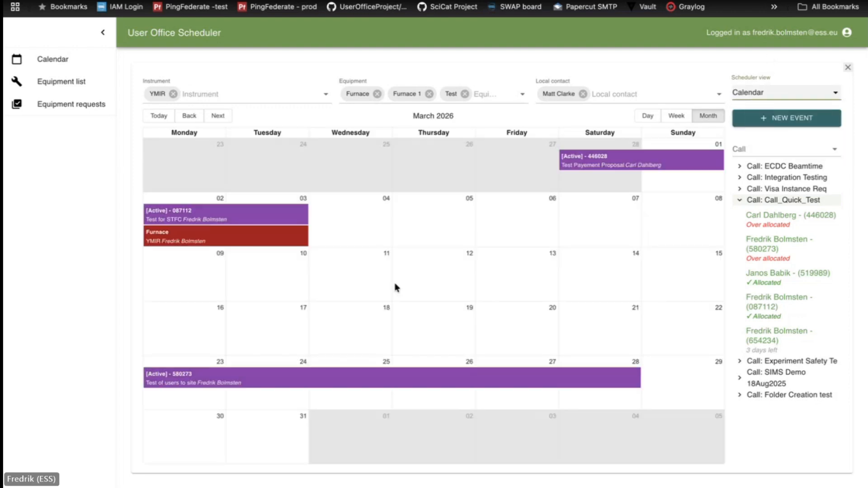
left_click(675, 116)
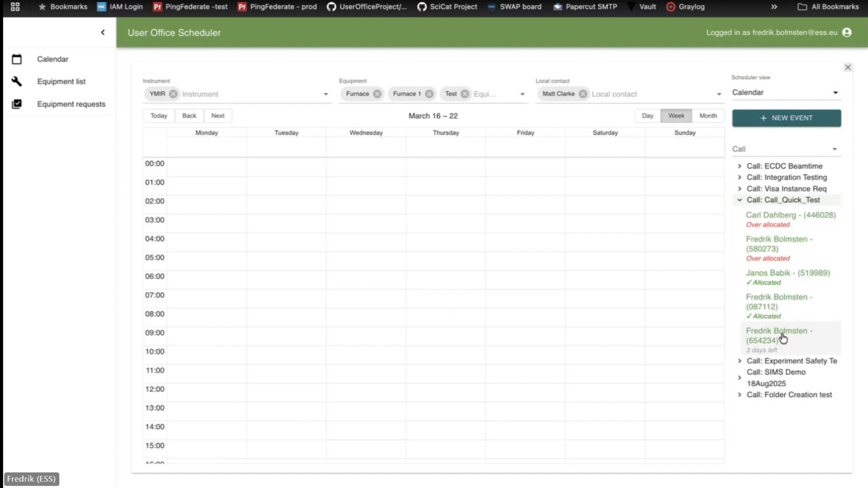
left_click_drag(784, 339, 280, 204)
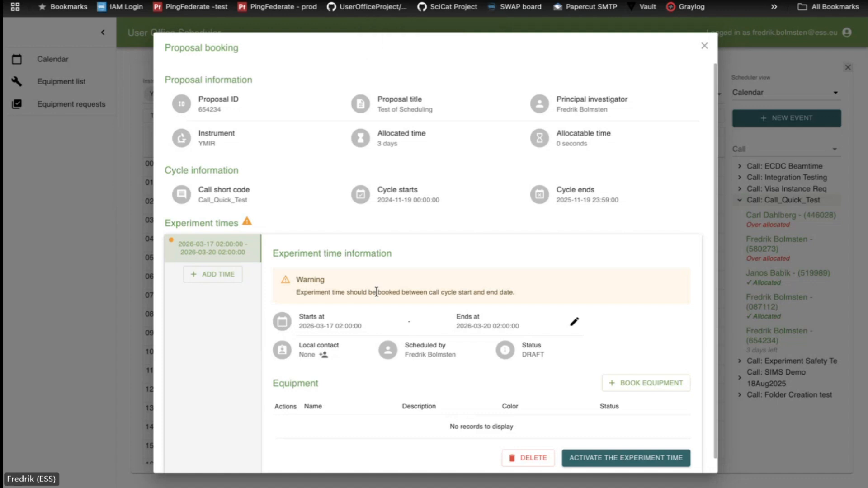
left_click(384, 331)
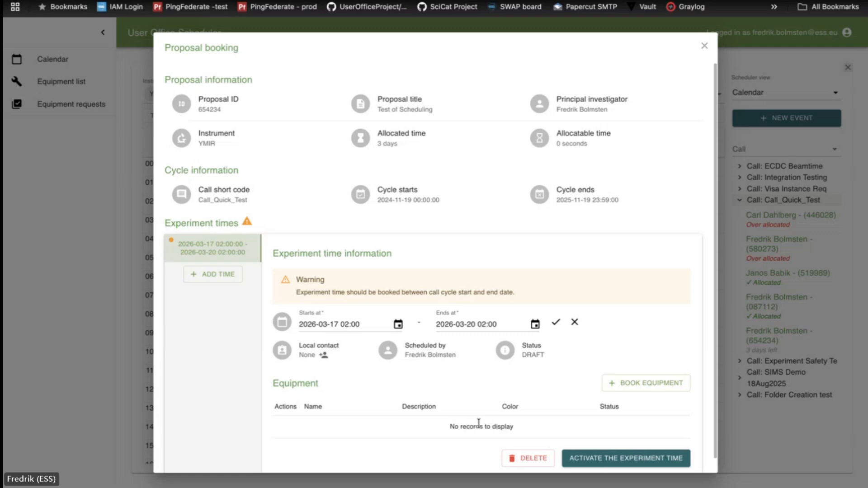
left_click(556, 323)
Step: Assign the third person in the list as the local contact for the experiment time
scroll(561, 332, "down", 1)
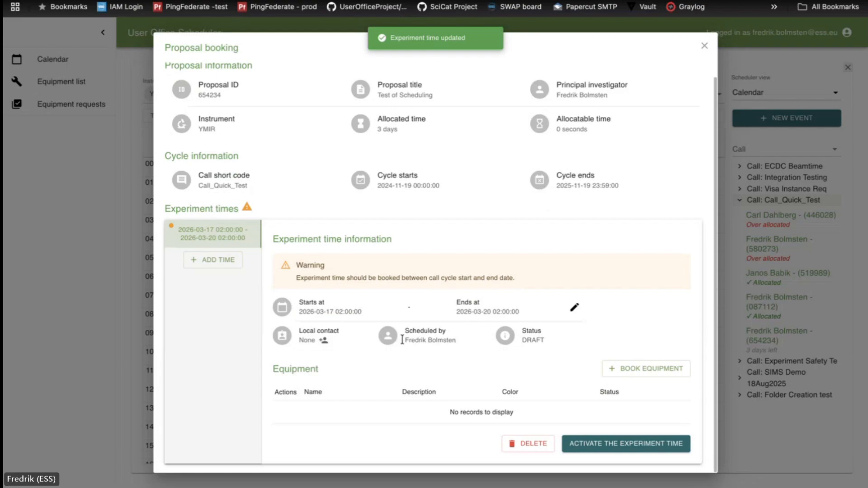
left_click(324, 342)
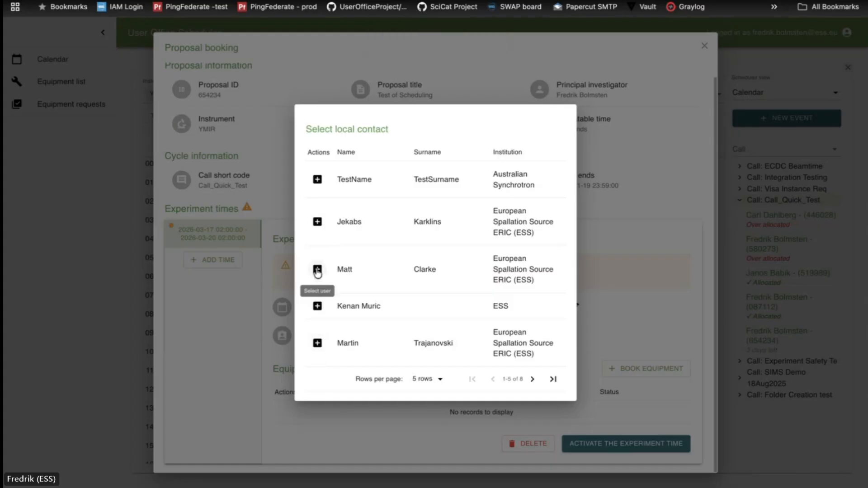
left_click(318, 270)
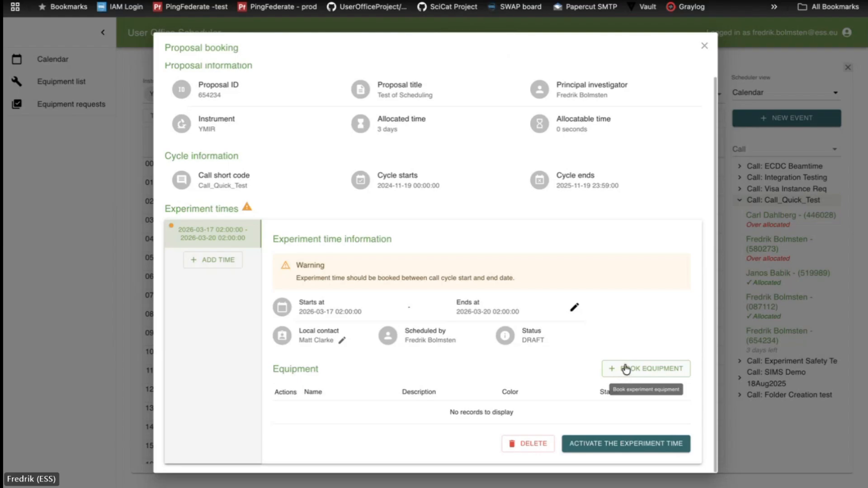
Step: Book the auto-accepted Furnace equipment for the experiment time and close the proposal booking
left_click(624, 372)
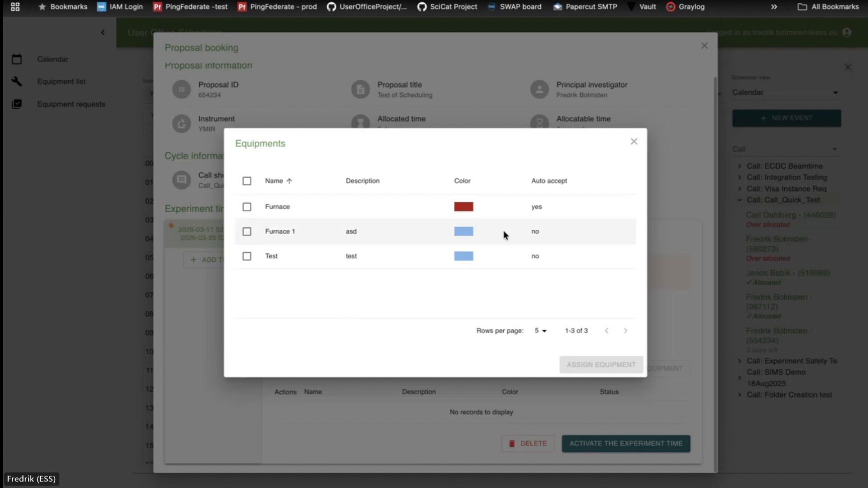
left_click_drag(534, 208, 554, 211)
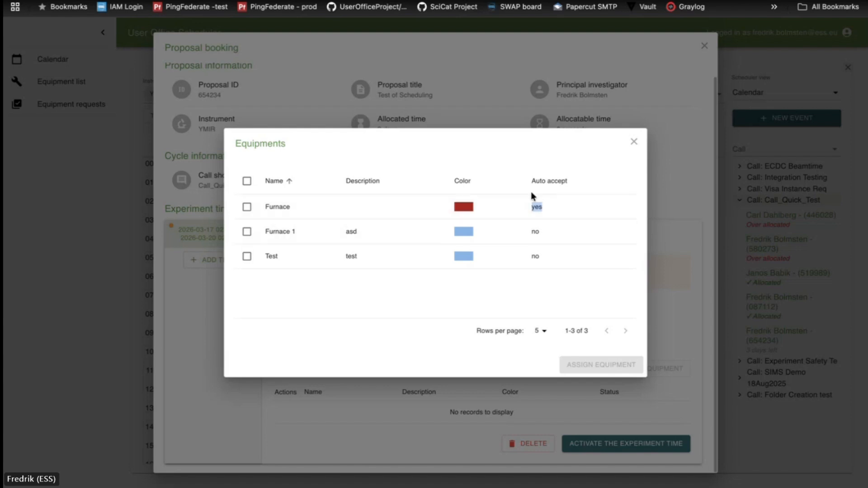
left_click(557, 216)
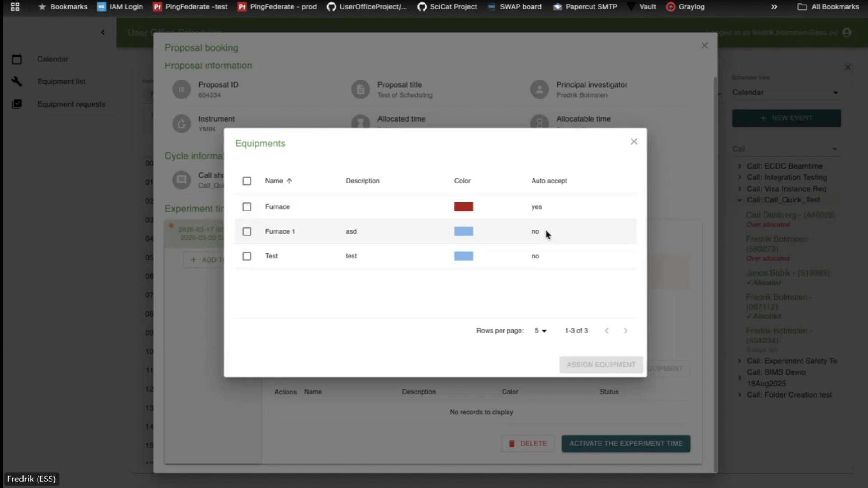
left_click_drag(547, 234, 530, 232)
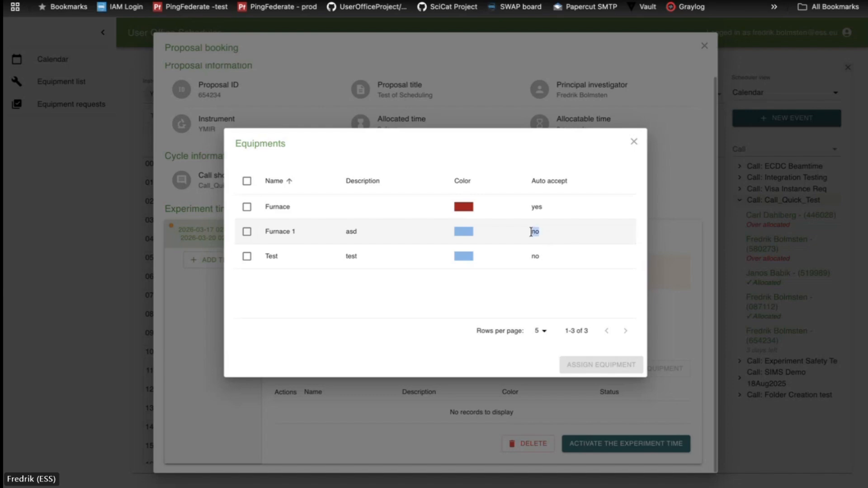
left_click(524, 256)
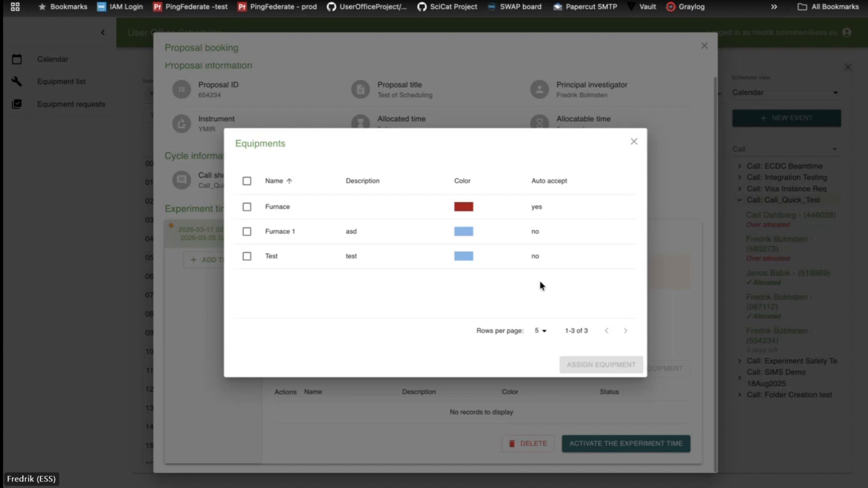
left_click(242, 208)
left_click(600, 364)
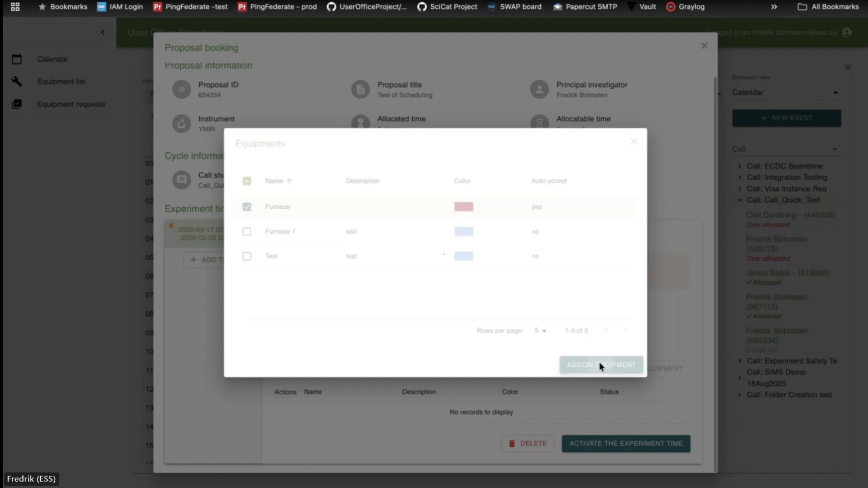
scroll(564, 386, "down", 1)
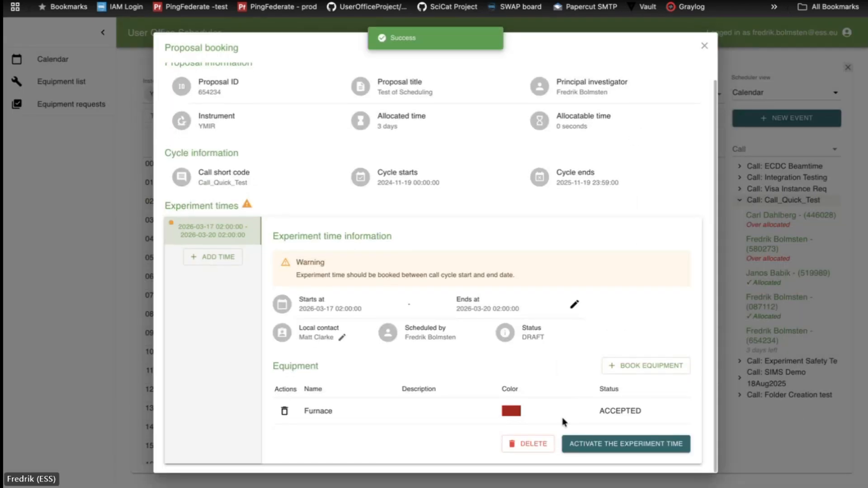
left_click(705, 47)
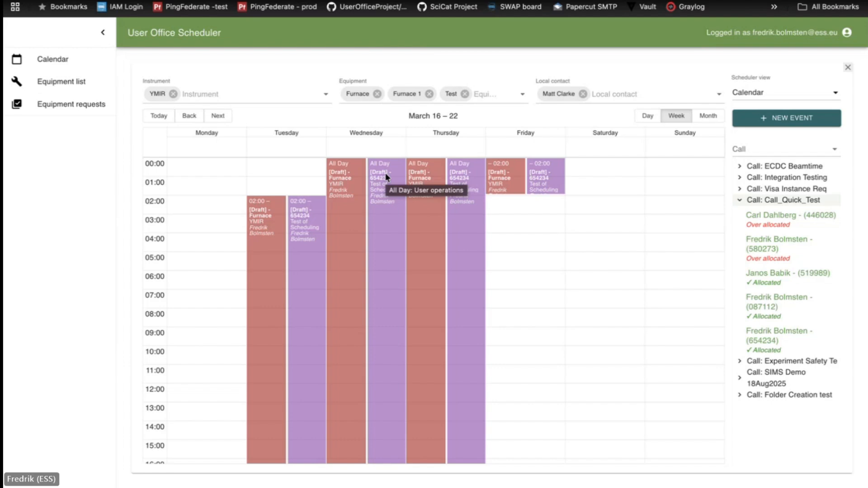
left_click(775, 92)
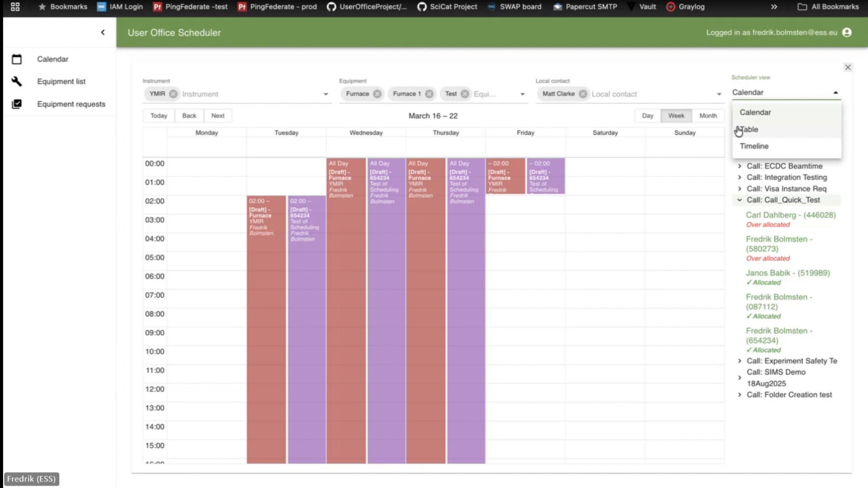
left_click(684, 66)
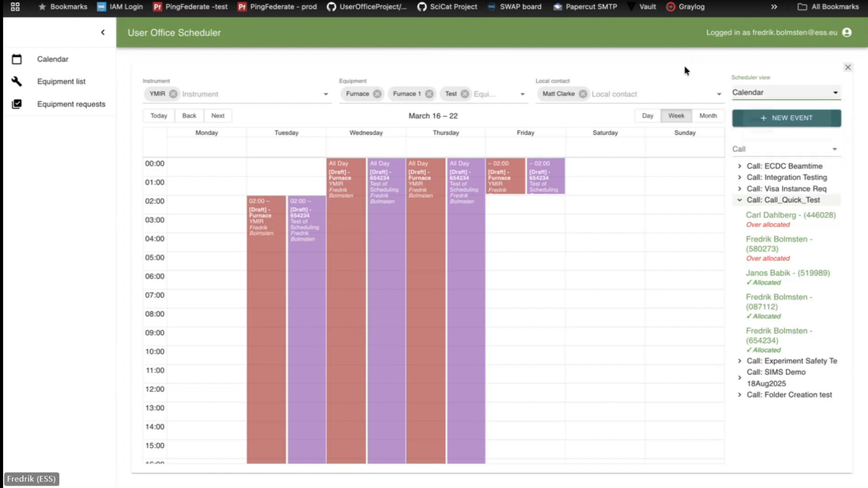
Step: Activate the draft experiment time of the Test of Scheduling proposal and return to the calendar
left_click(468, 248)
scroll(518, 291, "down", 1)
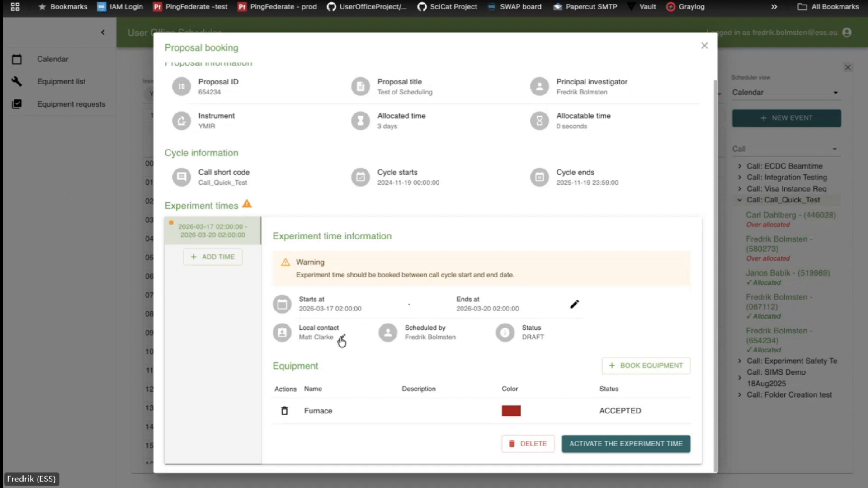
left_click(646, 441)
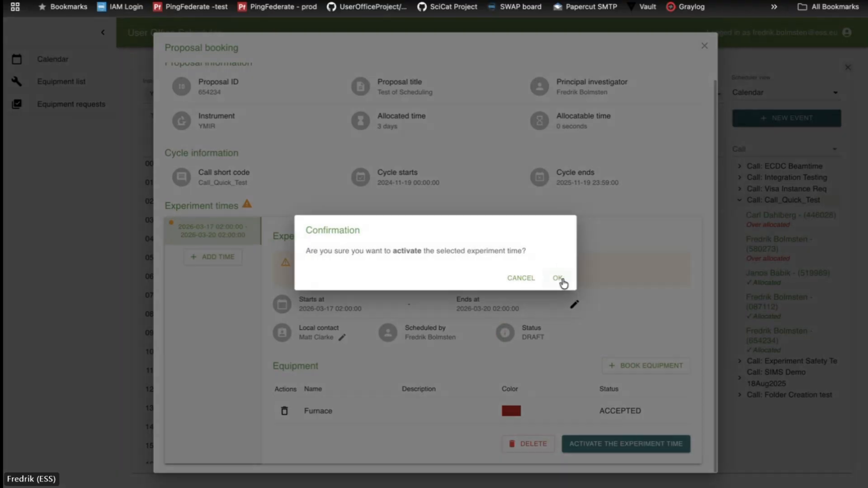
left_click(562, 280)
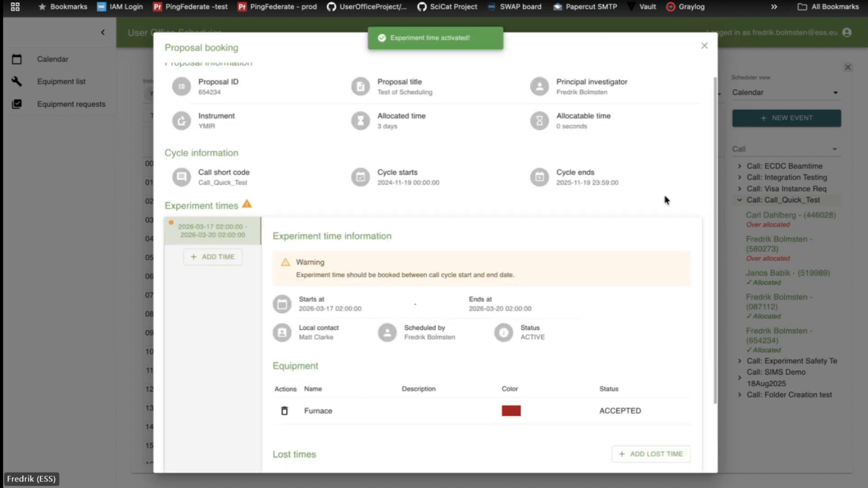
left_click(765, 43)
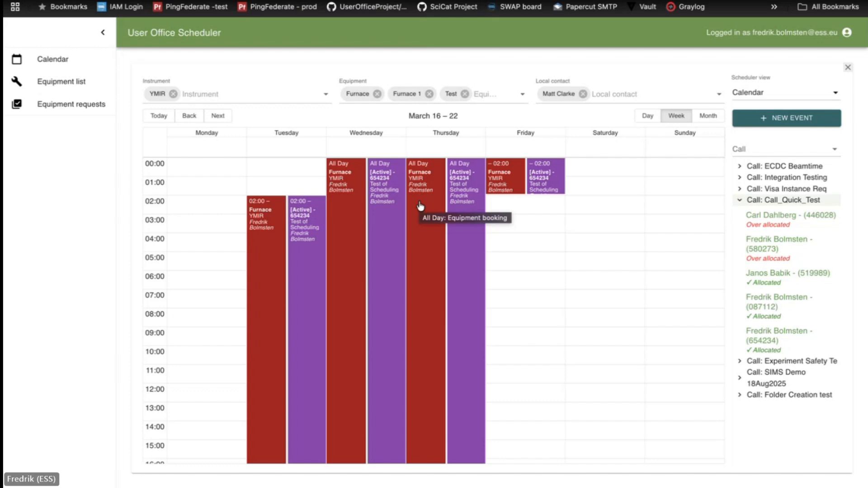
Step: View the Test of Scheduling booking through its entry under Call_Quick_Test, including equipment and lost times, and close it
left_click(770, 345)
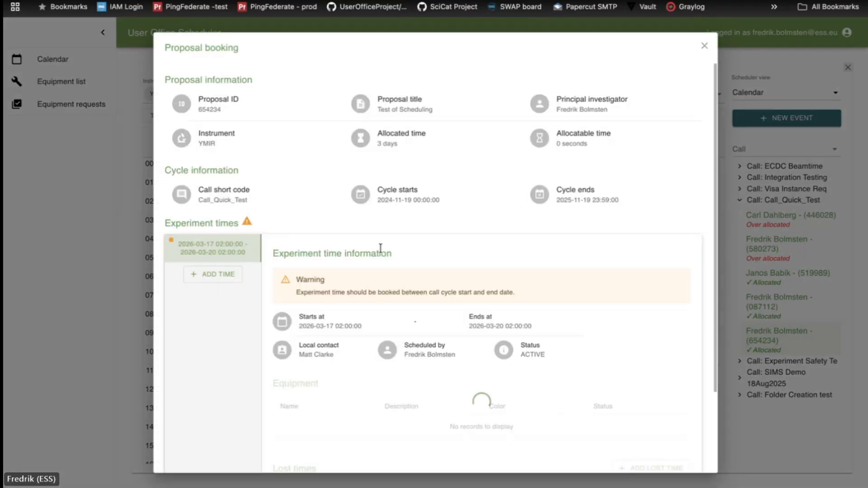
scroll(329, 329, "down", 3)
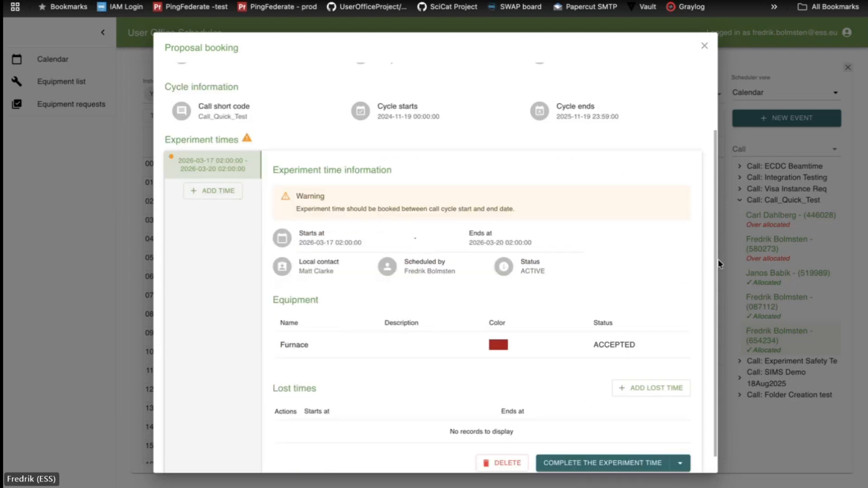
left_click(767, 256)
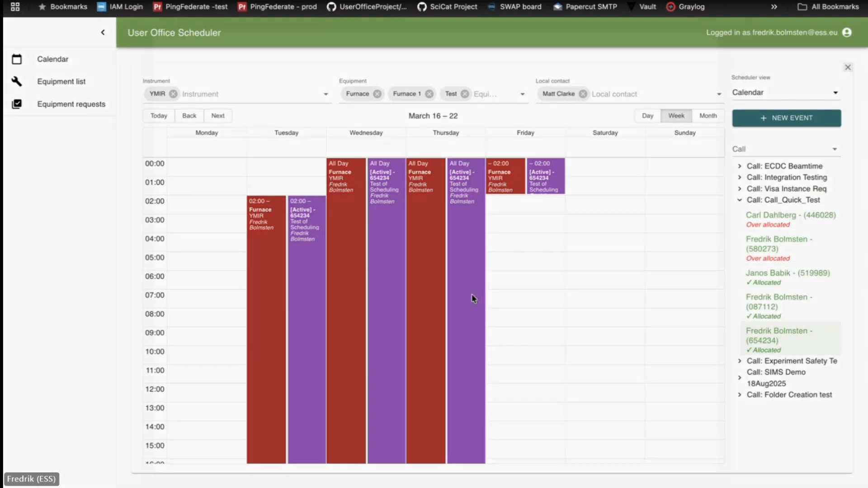
Step: Reopen the booking from its Thursday calendar event and view the options offered alongside completing the experiment time
left_click(472, 297)
scroll(472, 297, "down", 2)
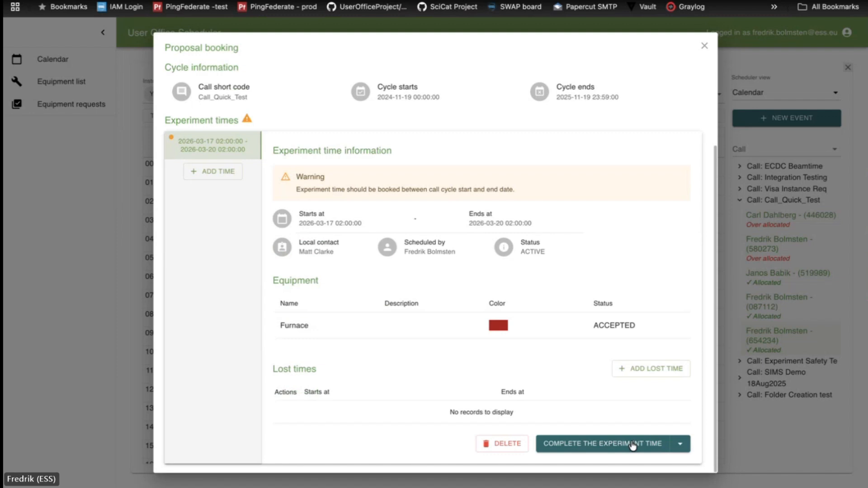
left_click(680, 445)
left_click(588, 362)
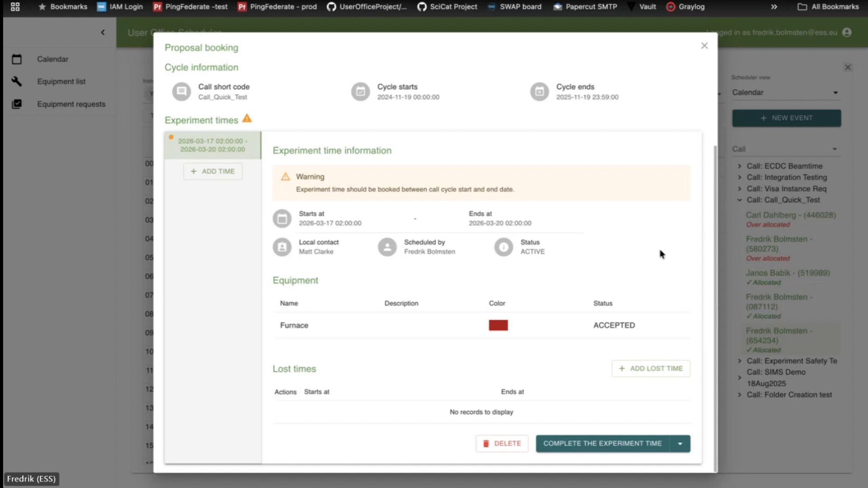